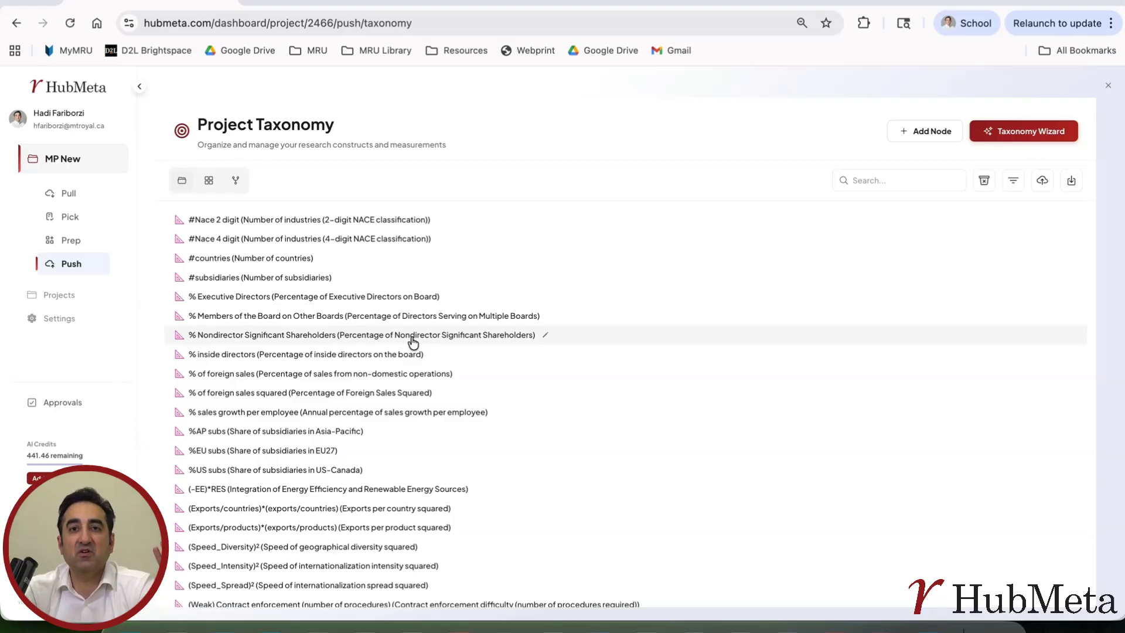
Search the project taxonomy for "firm size" and look through the matching measurements at a larger page zoom.
{"action": "left_click", "coordinate": [915, 174]}
{"action": "type", "text": "firm"}
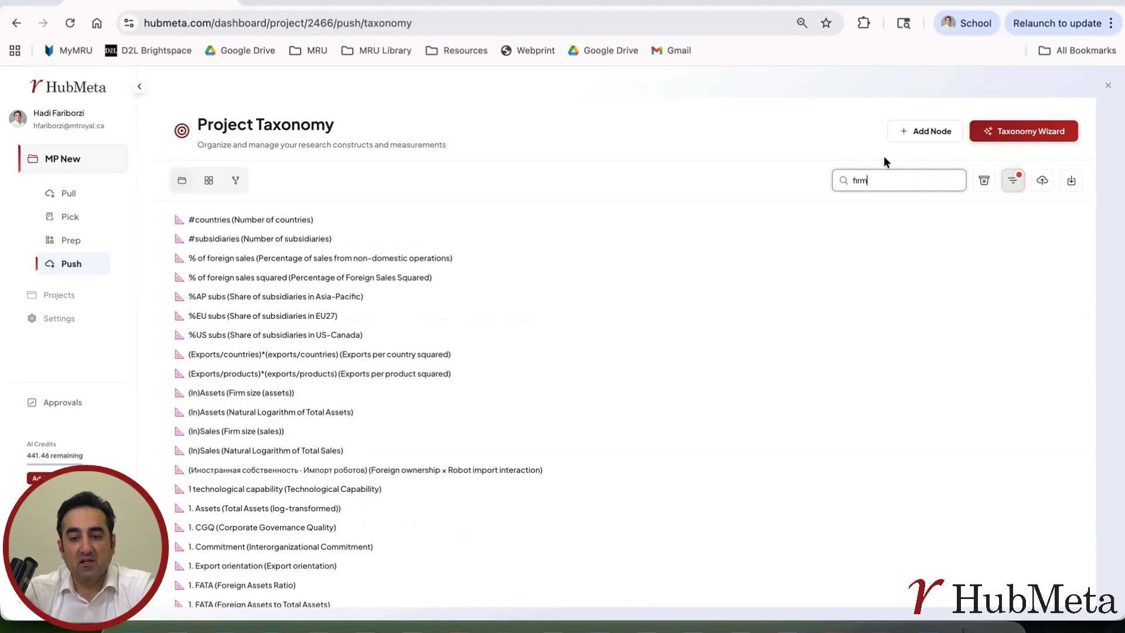
{"action": "type", "text": " size"}
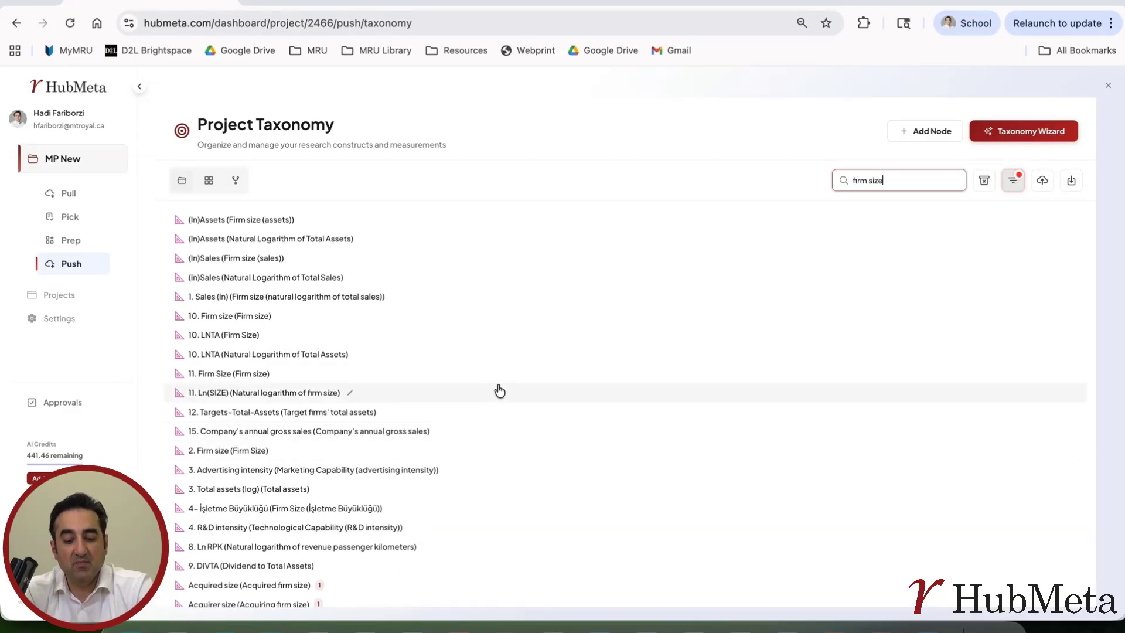
{"action": "key", "text": "ctrl+plus"}
{"action": "key", "text": "ctrl+plus"}
{"action": "key", "text": "ctrl+plus"}
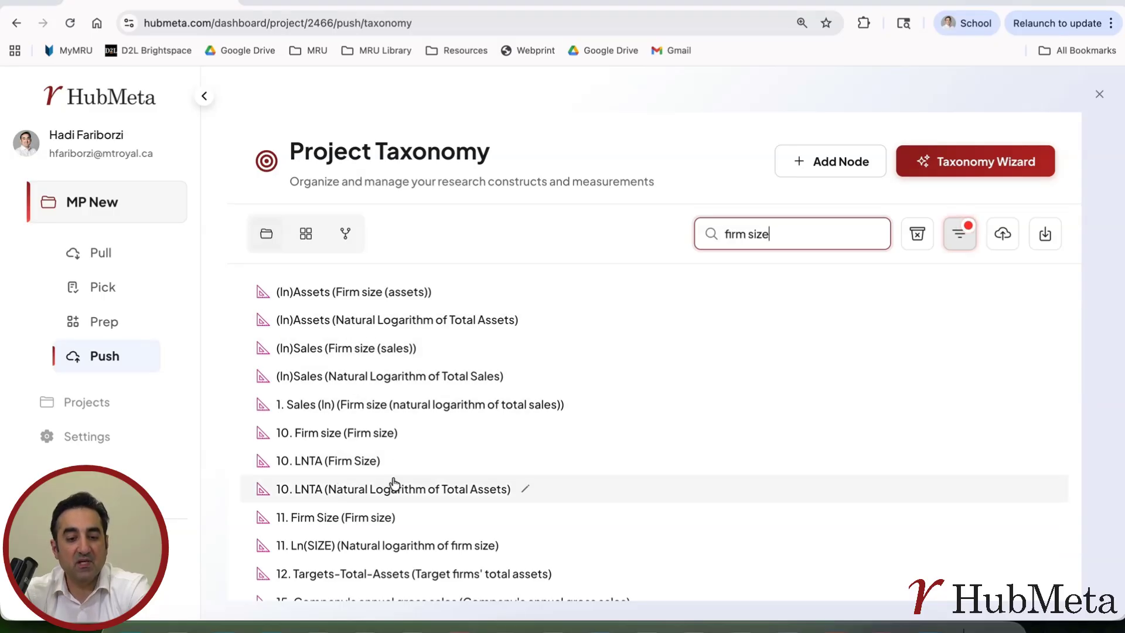
{"action": "scroll", "coordinate": [377, 457], "scroll_direction": "down", "scroll_amount": 1}
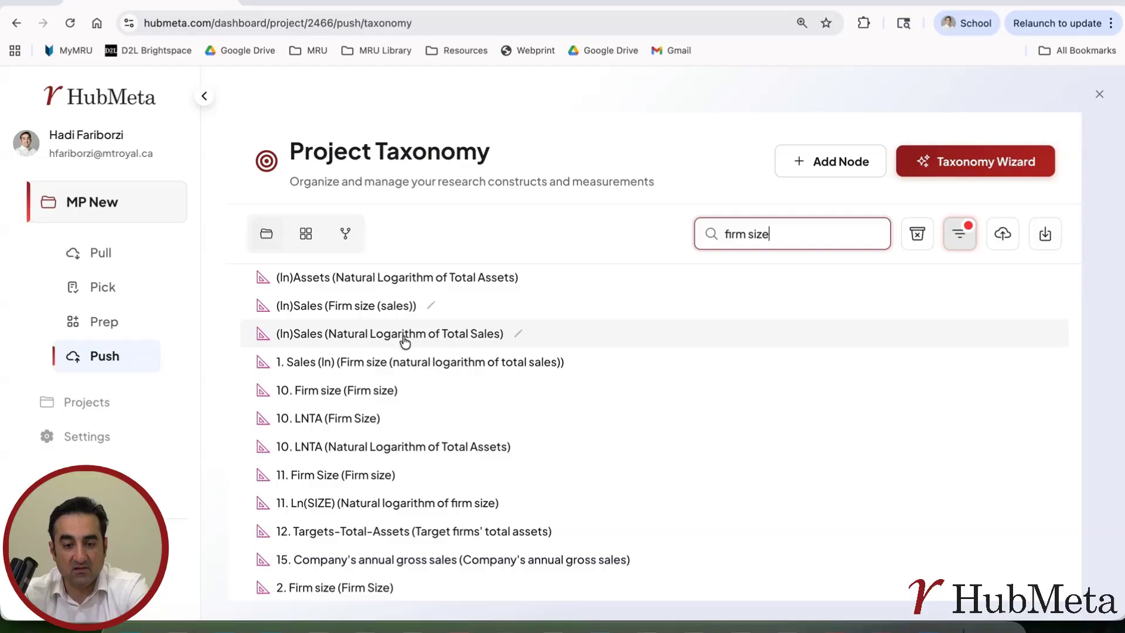
{"action": "scroll", "coordinate": [389, 426], "scroll_direction": "down", "scroll_amount": 4}
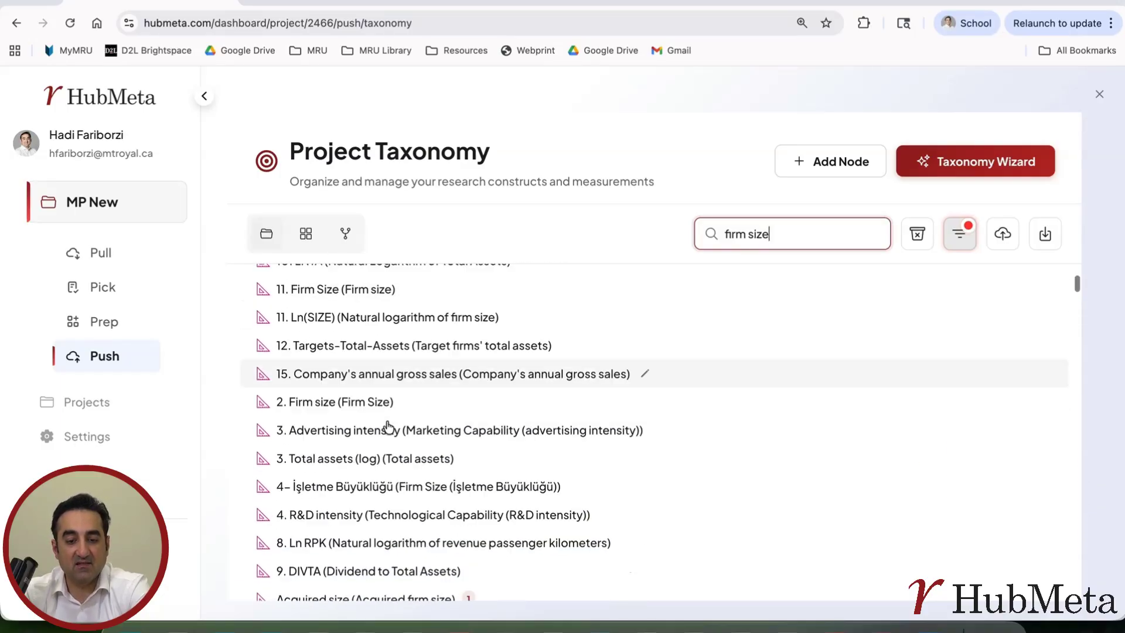
{"action": "scroll", "coordinate": [389, 426], "scroll_direction": "down", "scroll_amount": 4}
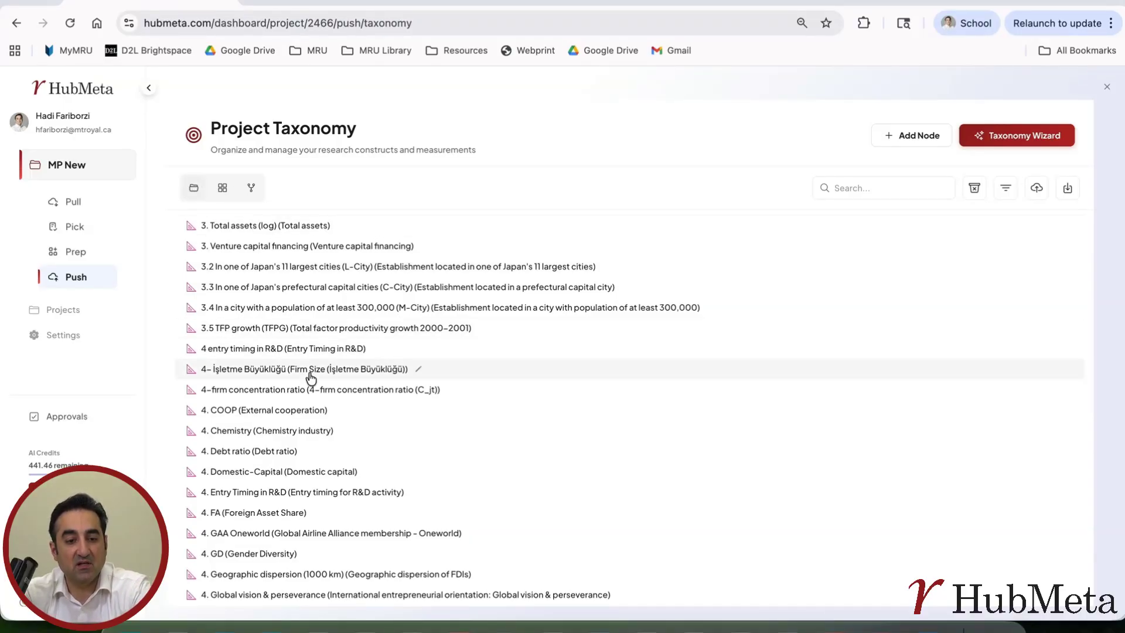
Show the taxonomy as a table and compare the Assigned, Orphaned and Childless relationship filters, ending on Orphaned (No Parent).
{"action": "left_click", "coordinate": [223, 188]}
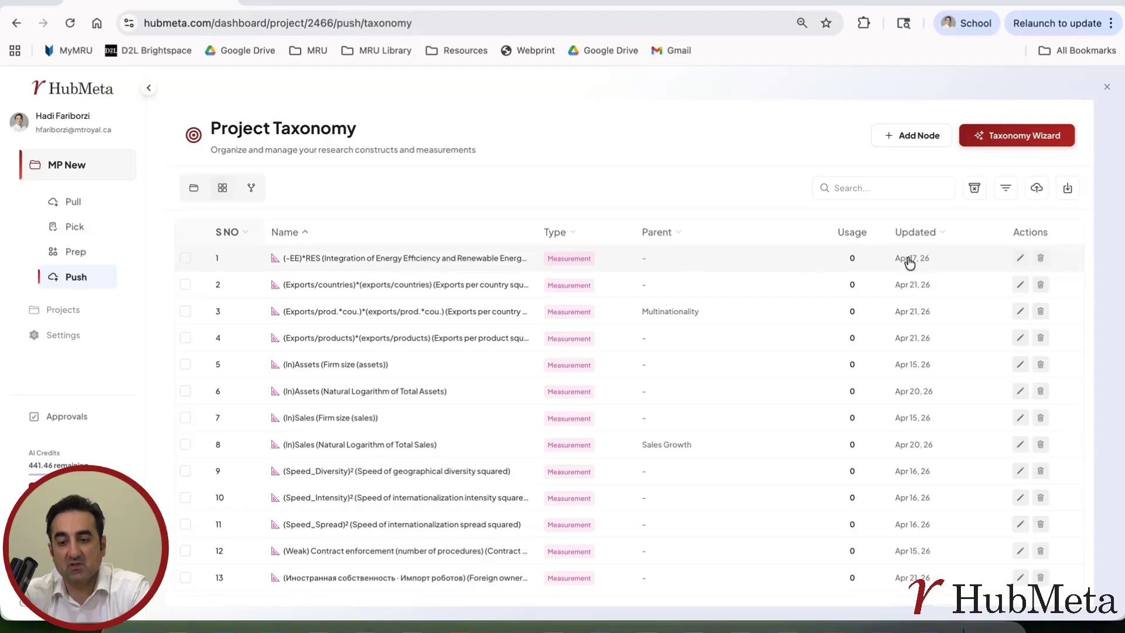
{"action": "left_click", "coordinate": [1003, 189]}
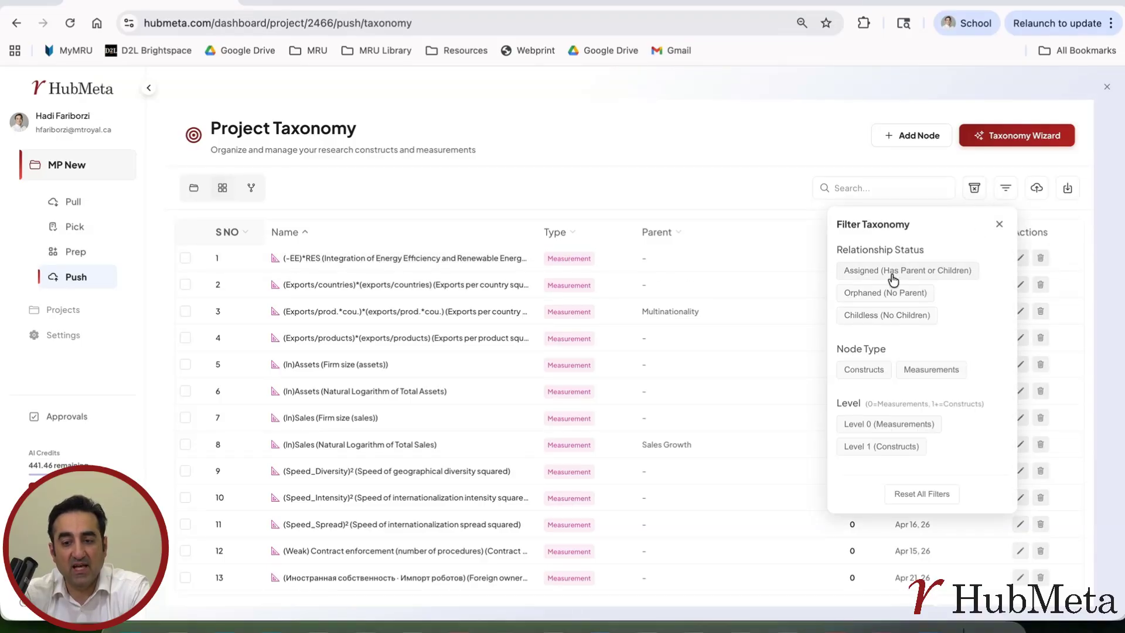
{"action": "scroll", "coordinate": [885, 278], "scroll_direction": "down", "scroll_amount": 2}
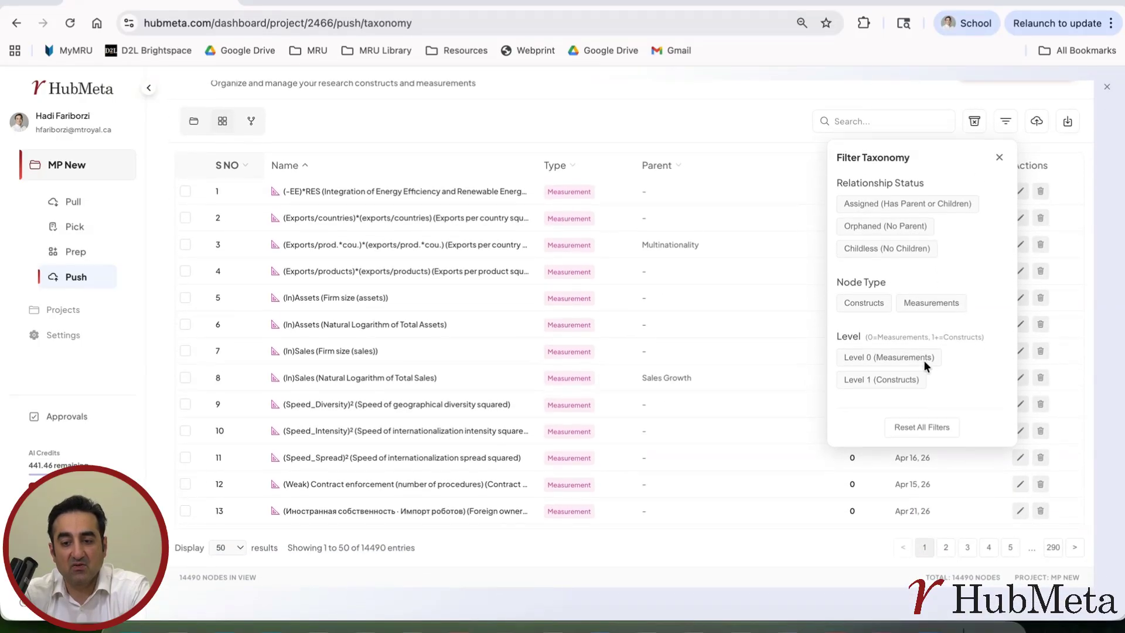
{"action": "left_click", "coordinate": [883, 206]}
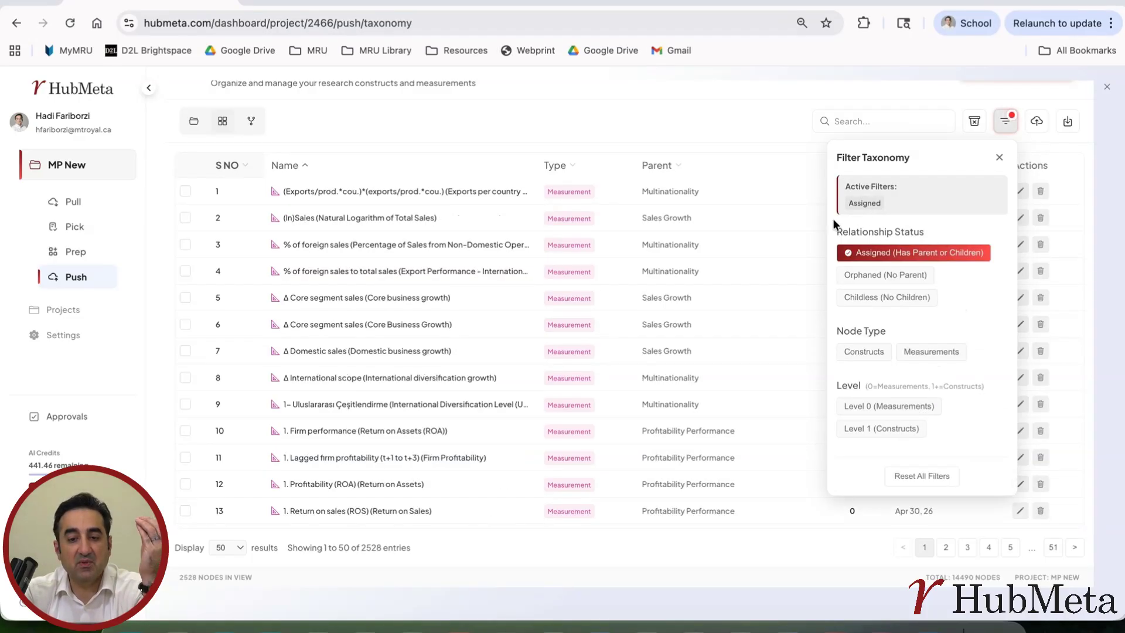
{"action": "left_click", "coordinate": [872, 276]}
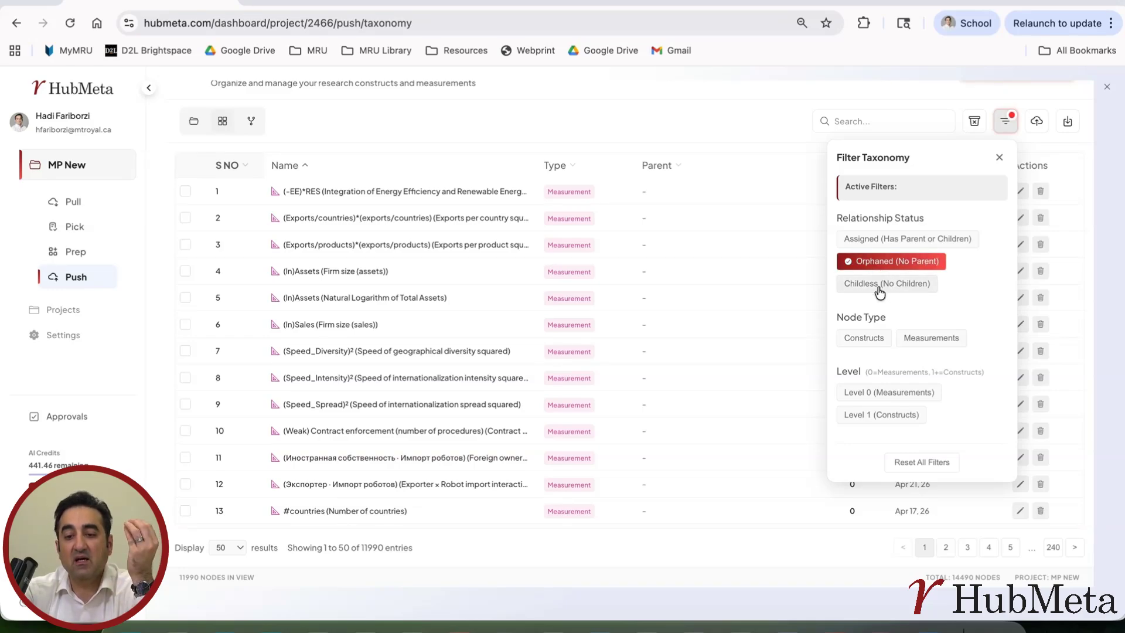
{"action": "left_click", "coordinate": [885, 285]}
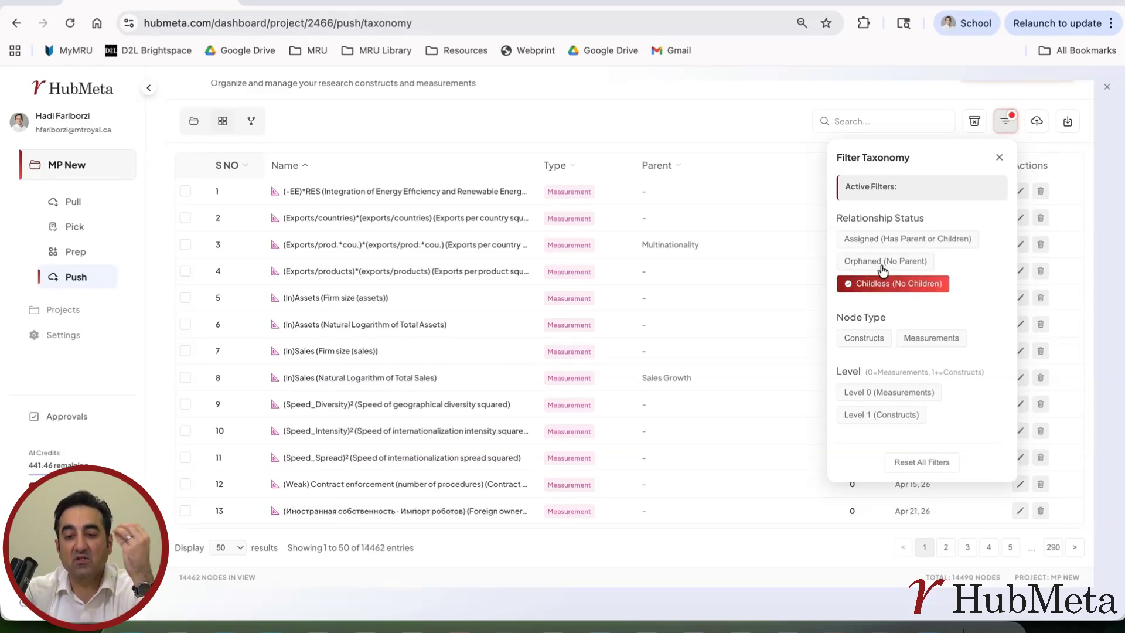
{"action": "left_click", "coordinate": [876, 261]}
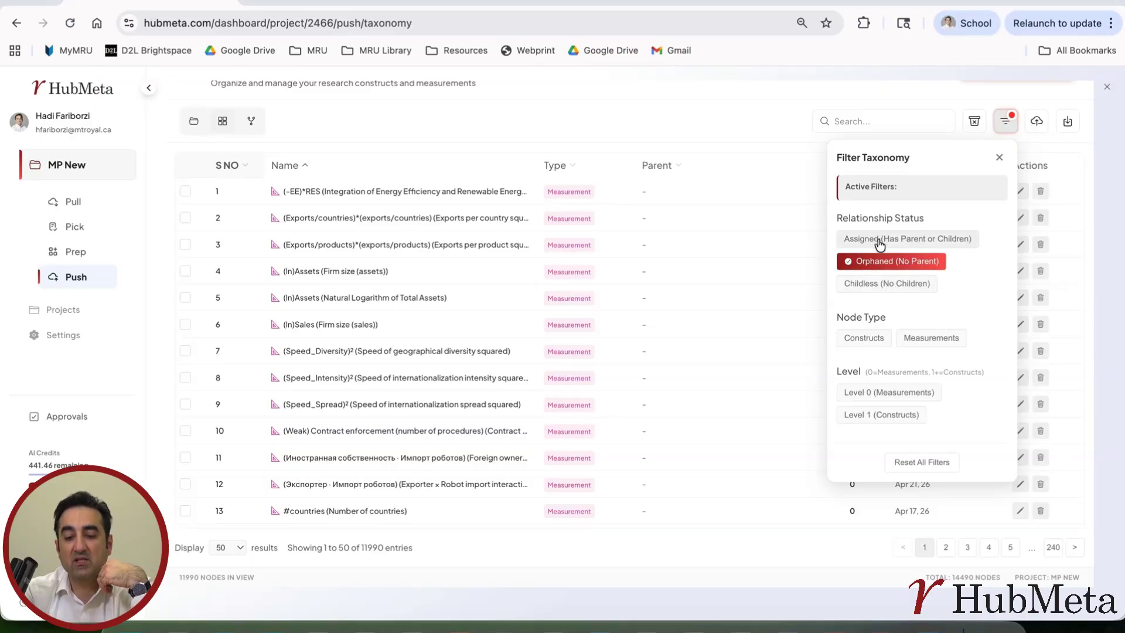
View the orphaned nodes by type, first Constructs and then Measurements, clear the type filter and close the filter options.
{"action": "left_click", "coordinate": [866, 340]}
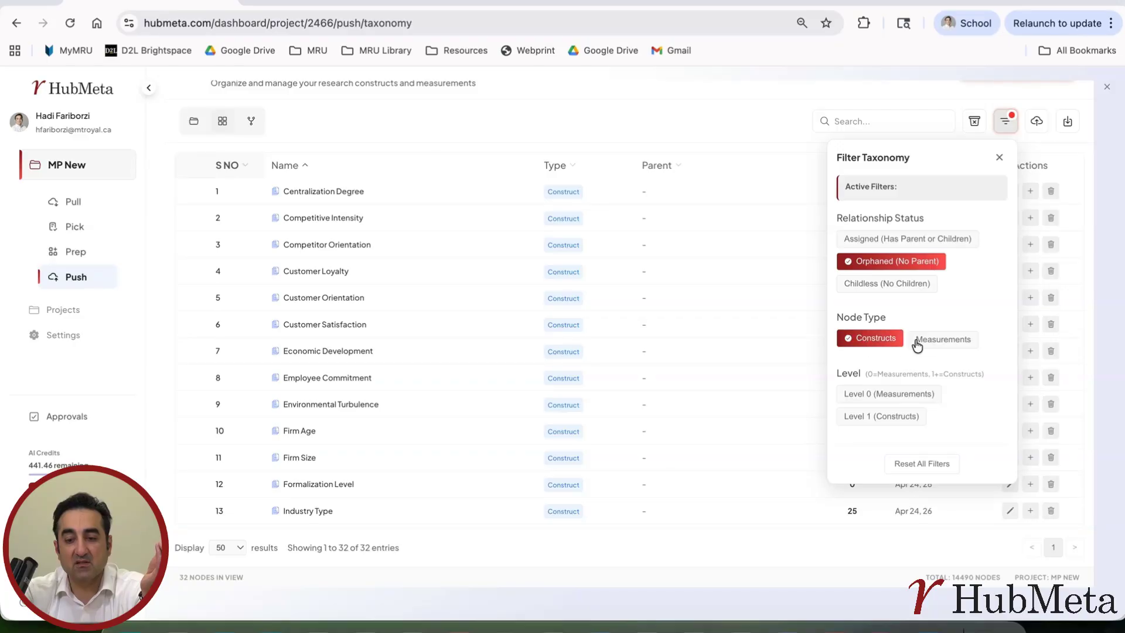
{"action": "left_click", "coordinate": [920, 339]}
{"action": "left_click", "coordinate": [885, 346]}
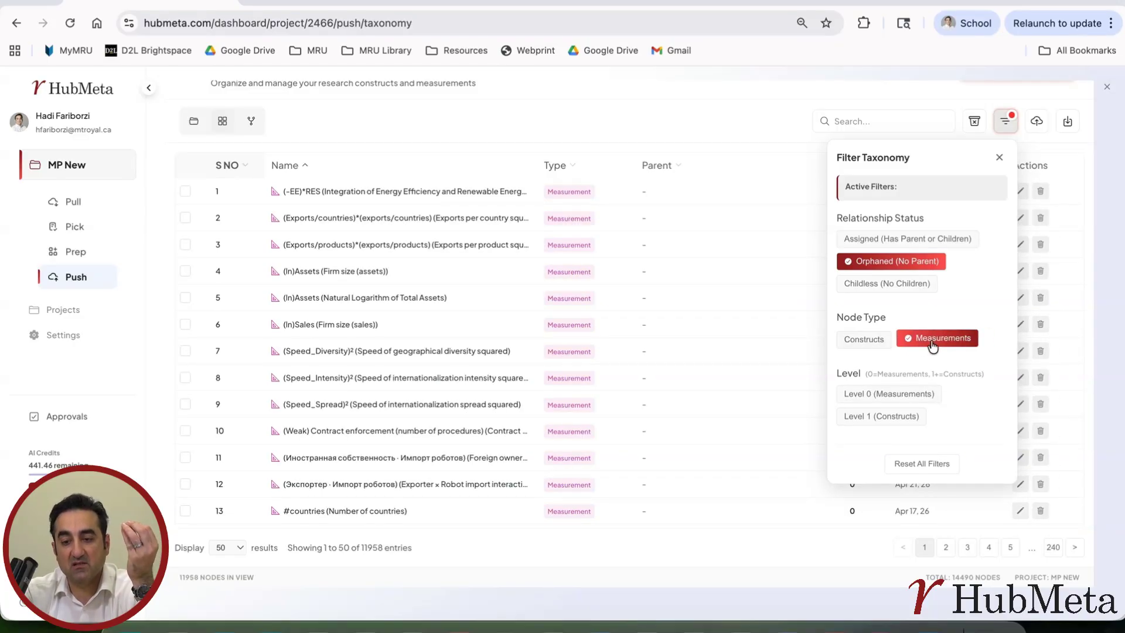
{"action": "left_click", "coordinate": [933, 346]}
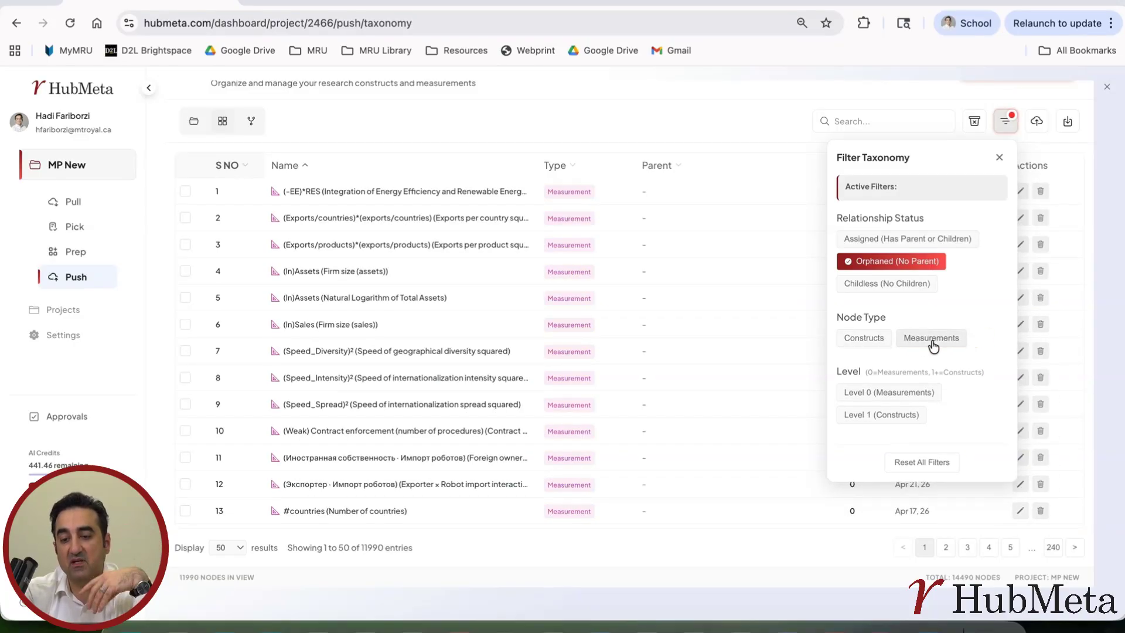
{"action": "left_click", "coordinate": [999, 158]}
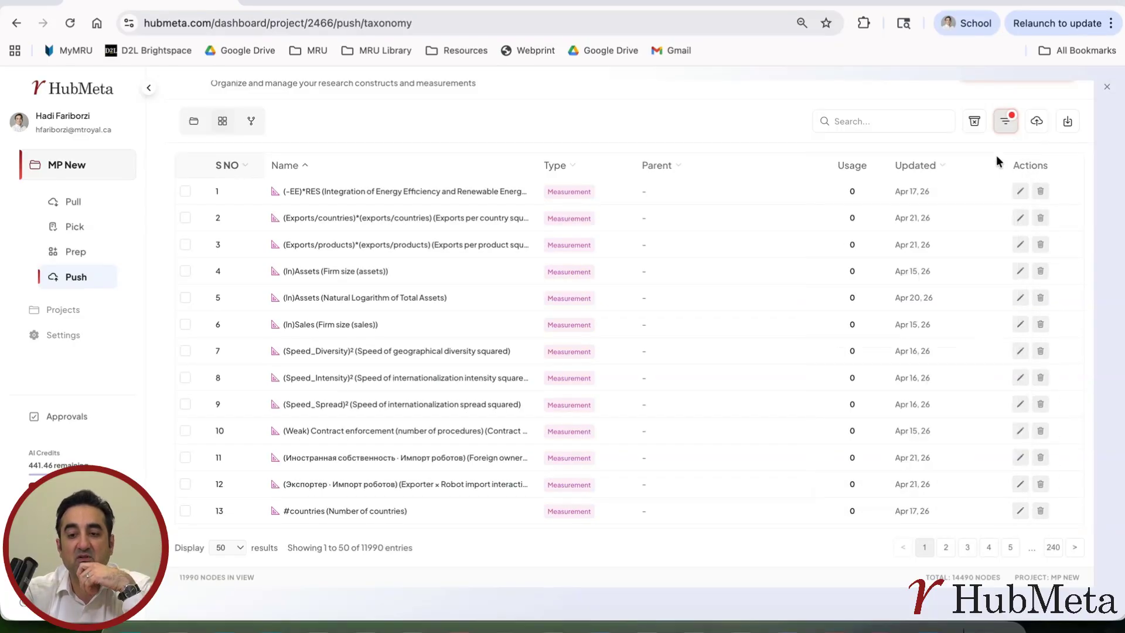
Display the taxonomy as a tree diagram and filter it to Assigned (Has Parent or Children) nodes.
{"action": "left_click", "coordinate": [251, 120]}
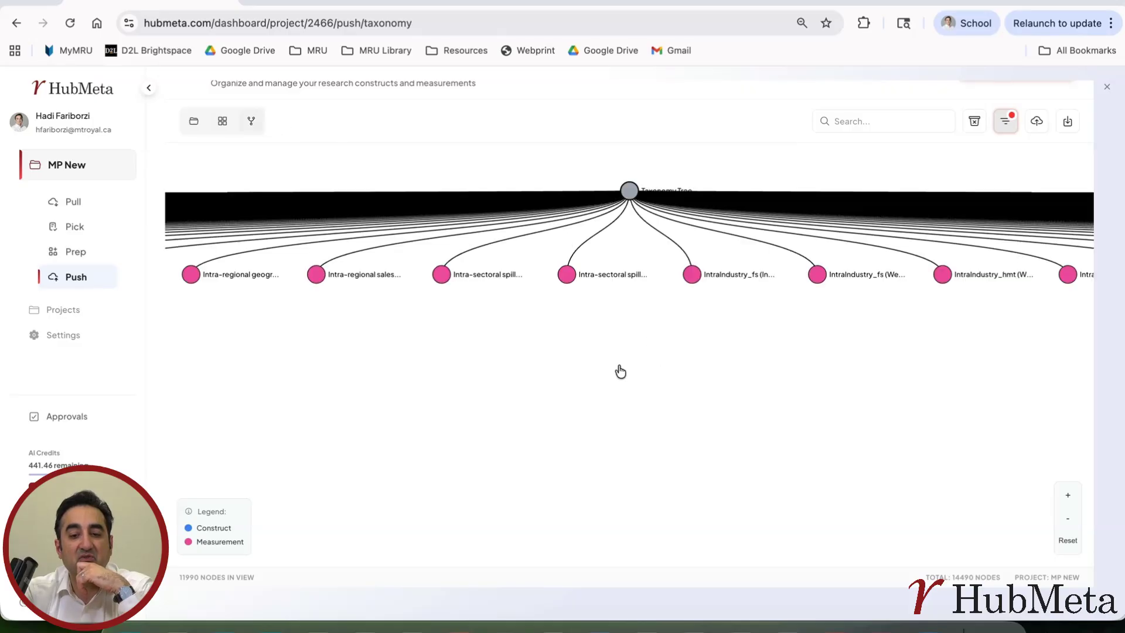
{"action": "left_click", "coordinate": [1006, 120]}
{"action": "left_click", "coordinate": [892, 253]}
{"action": "scroll", "coordinate": [626, 340], "scroll_direction": "down", "scroll_amount": 2}
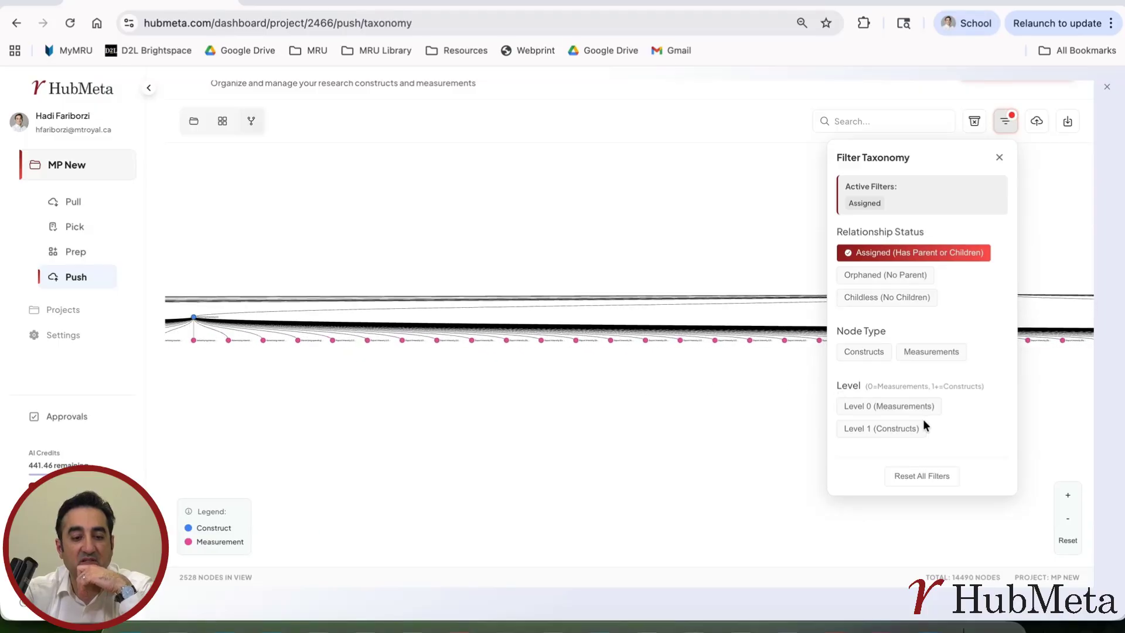
Examine the Marketing Intensity construct and its connected measurements in the tree diagram, and close the filter options.
{"action": "left_click_drag", "start_coordinate": [445, 460], "coordinate": [736, 467]}
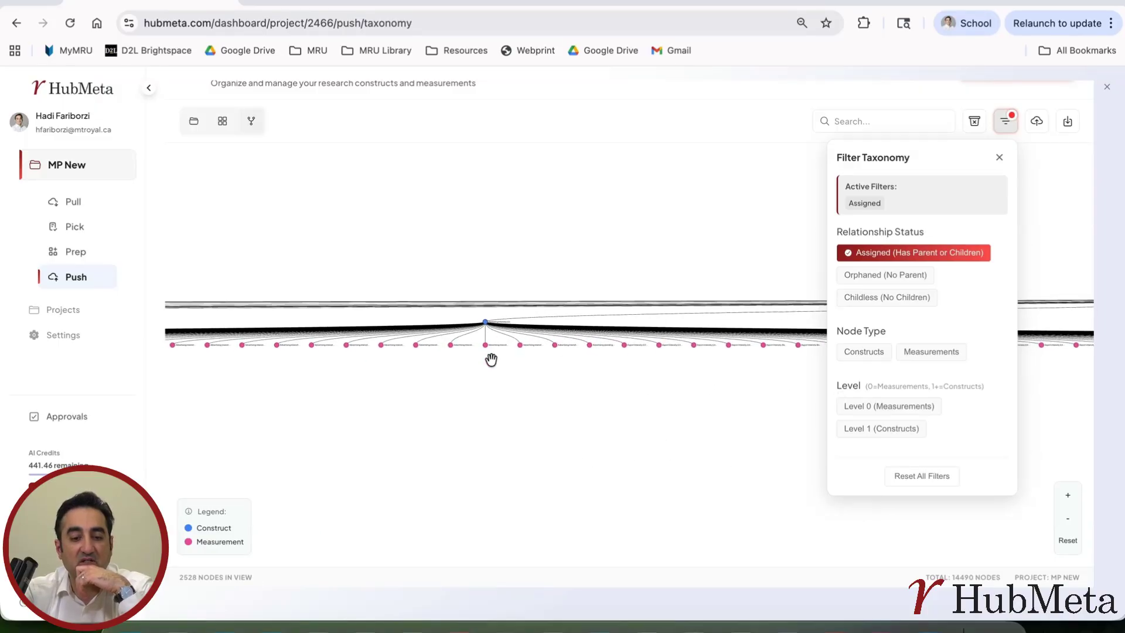
{"action": "scroll", "coordinate": [491, 357], "scroll_direction": "up", "scroll_amount": 5}
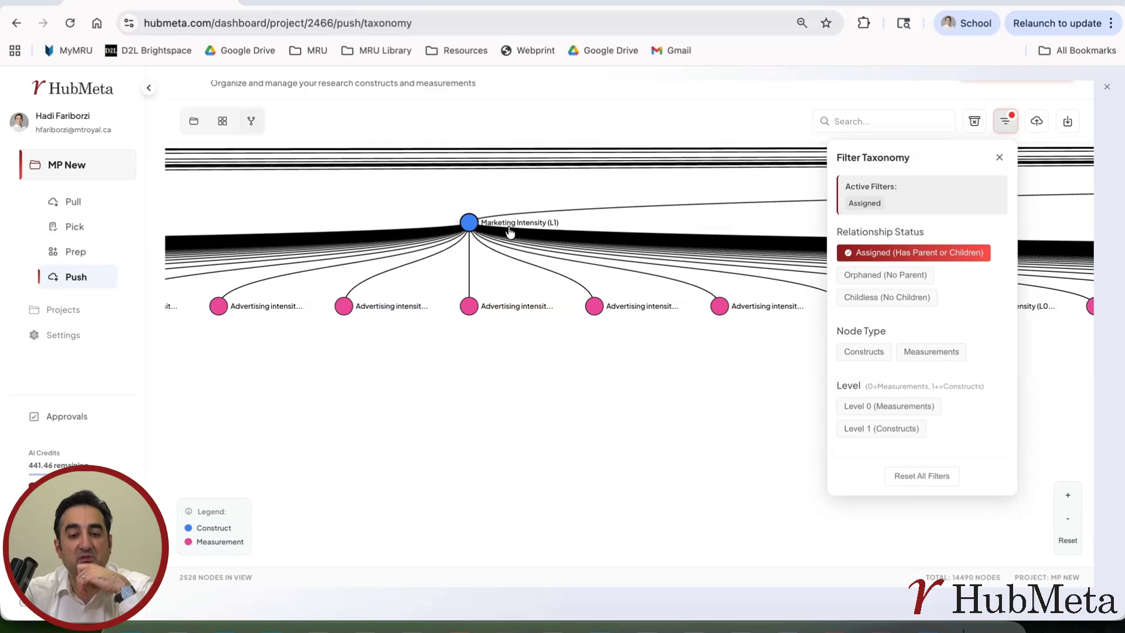
{"action": "mouse_move", "coordinate": [503, 226]}
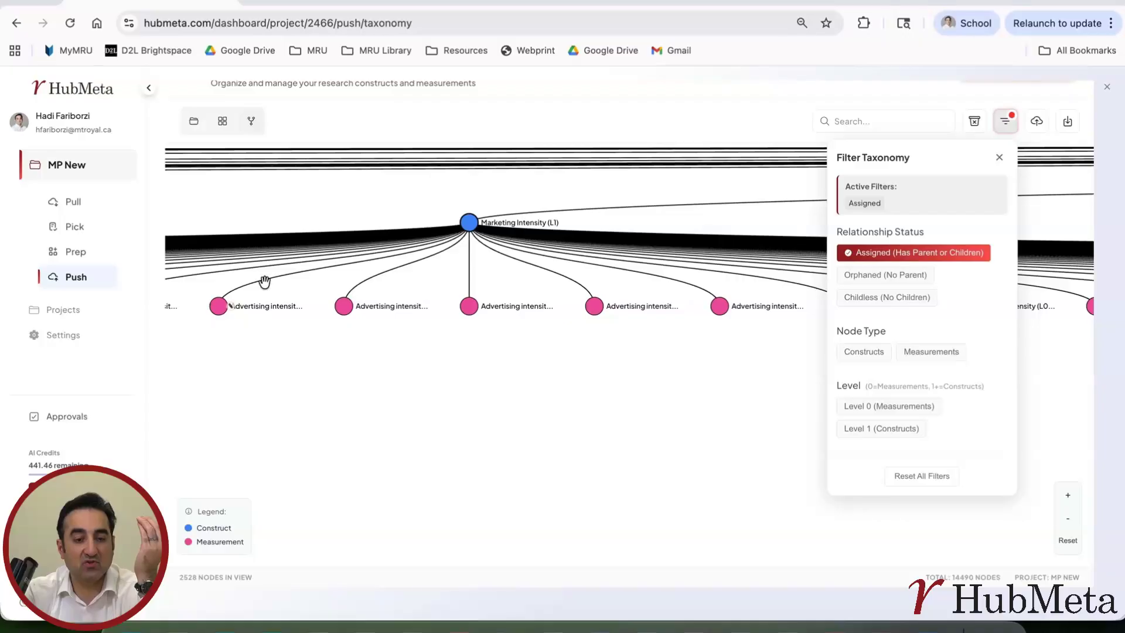
{"action": "left_click", "coordinate": [1000, 166]}
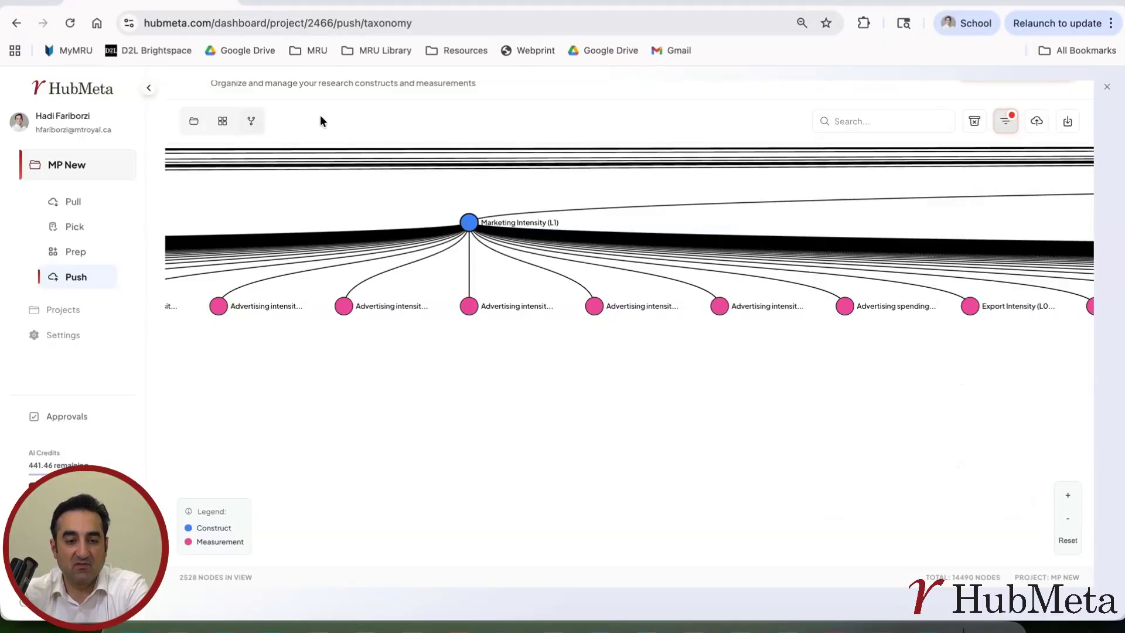
Return to the explorer view and inspect the measurements under Competitive Intensity, collapsing the construct when finished.
{"action": "left_click", "coordinate": [221, 122]}
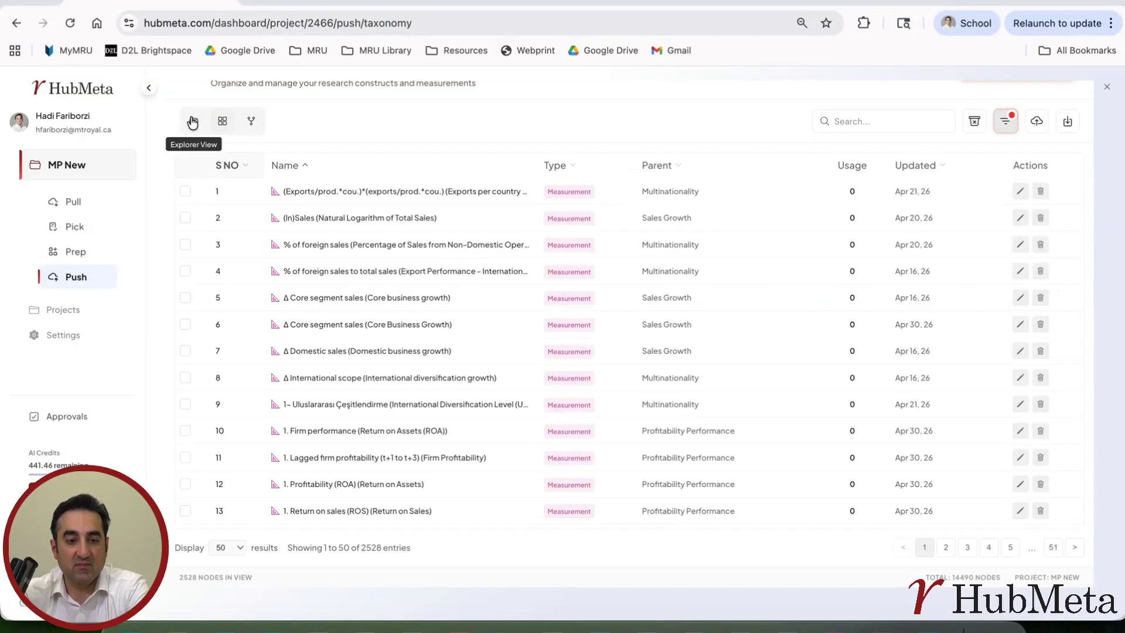
{"action": "left_click", "coordinate": [193, 121]}
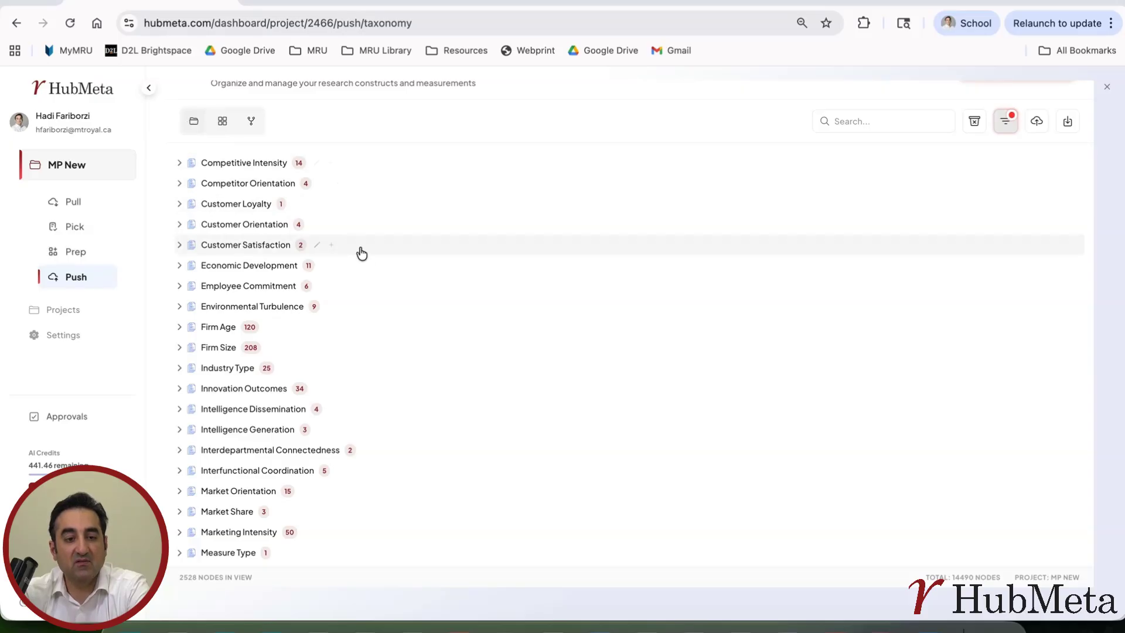
{"action": "left_click", "coordinate": [179, 163]}
{"action": "left_click", "coordinate": [180, 164]}
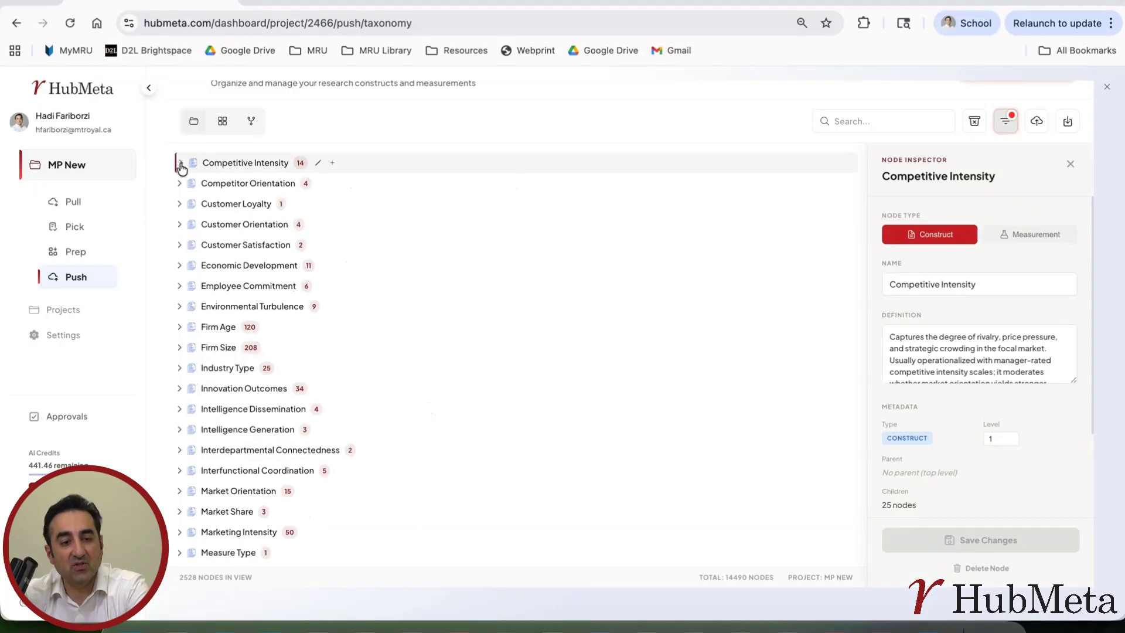
{"action": "left_click", "coordinate": [180, 164]}
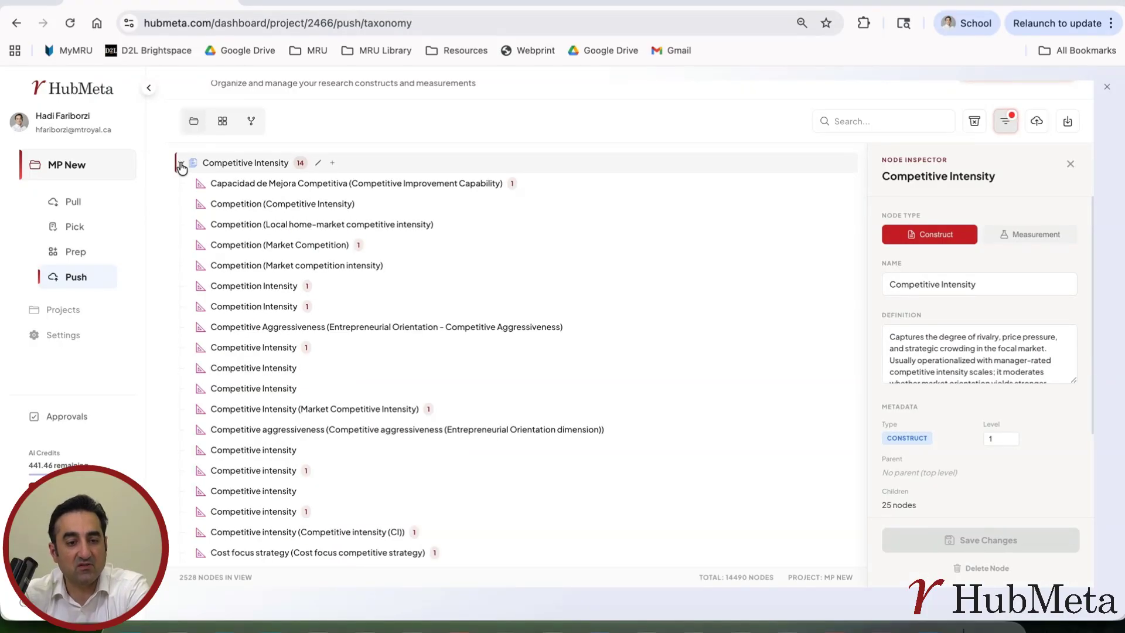
{"action": "left_click", "coordinate": [181, 165]}
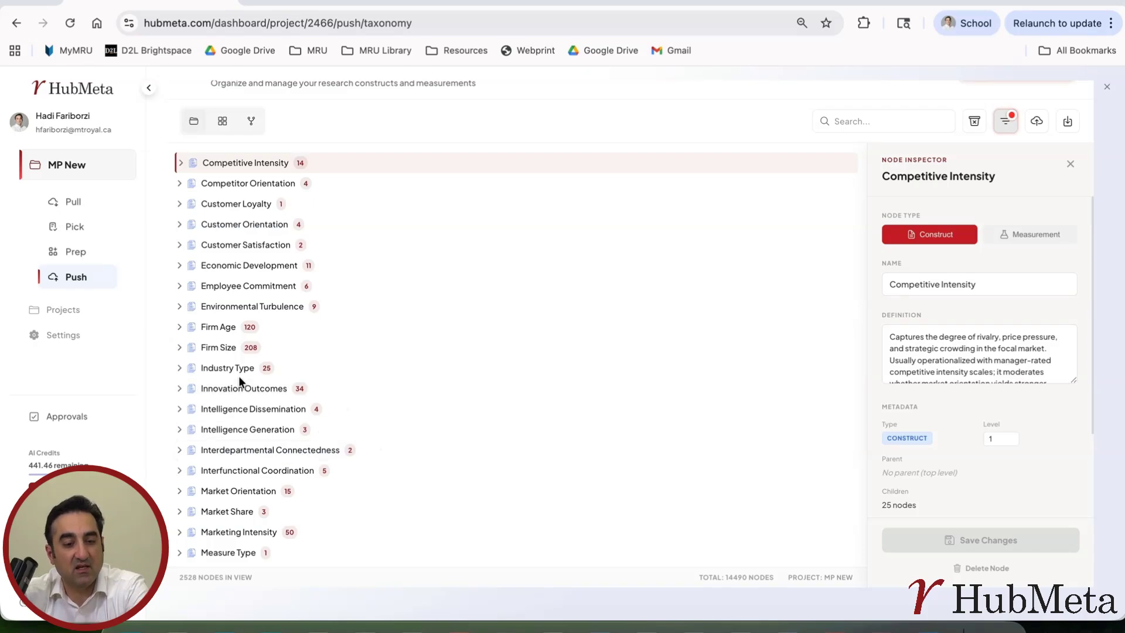
Expand the Firm Size construct, look through its measurements and collapse it again.
{"action": "left_click", "coordinate": [178, 348]}
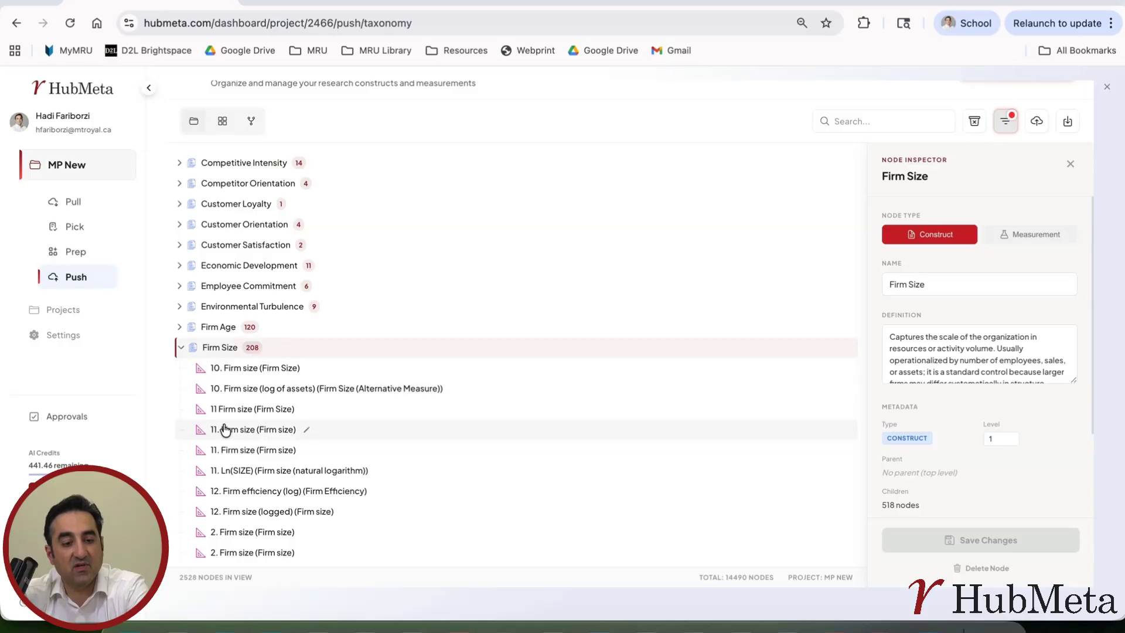
{"action": "scroll", "coordinate": [222, 428], "scroll_direction": "down", "scroll_amount": 6}
{"action": "scroll", "coordinate": [225, 426], "scroll_direction": "down", "scroll_amount": 5}
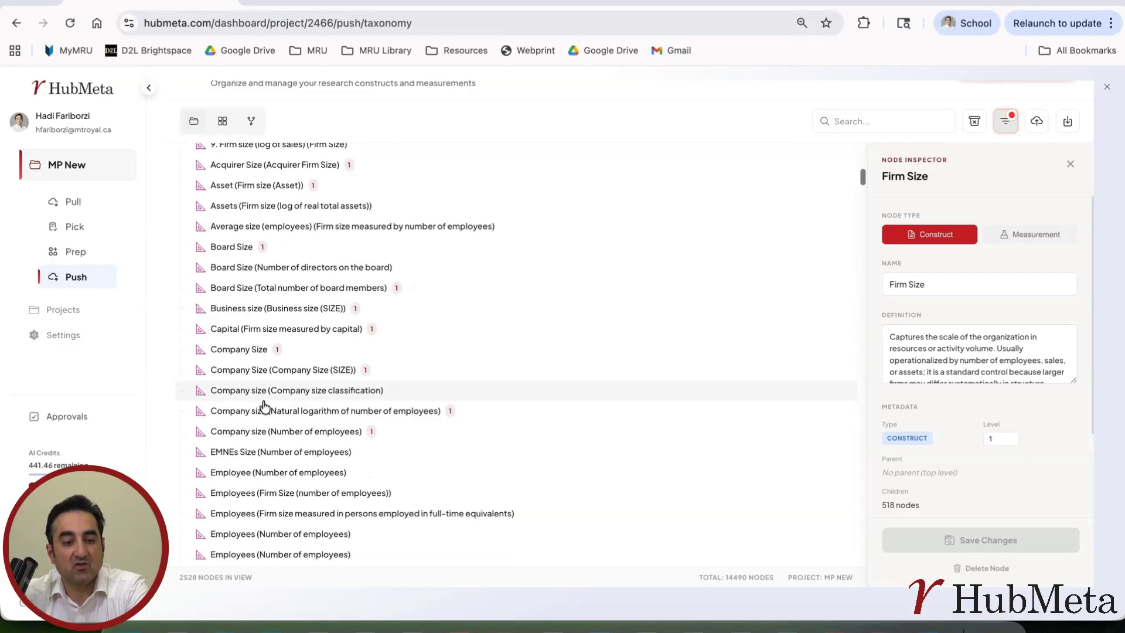
{"action": "scroll", "coordinate": [255, 392], "scroll_direction": "down", "scroll_amount": 5}
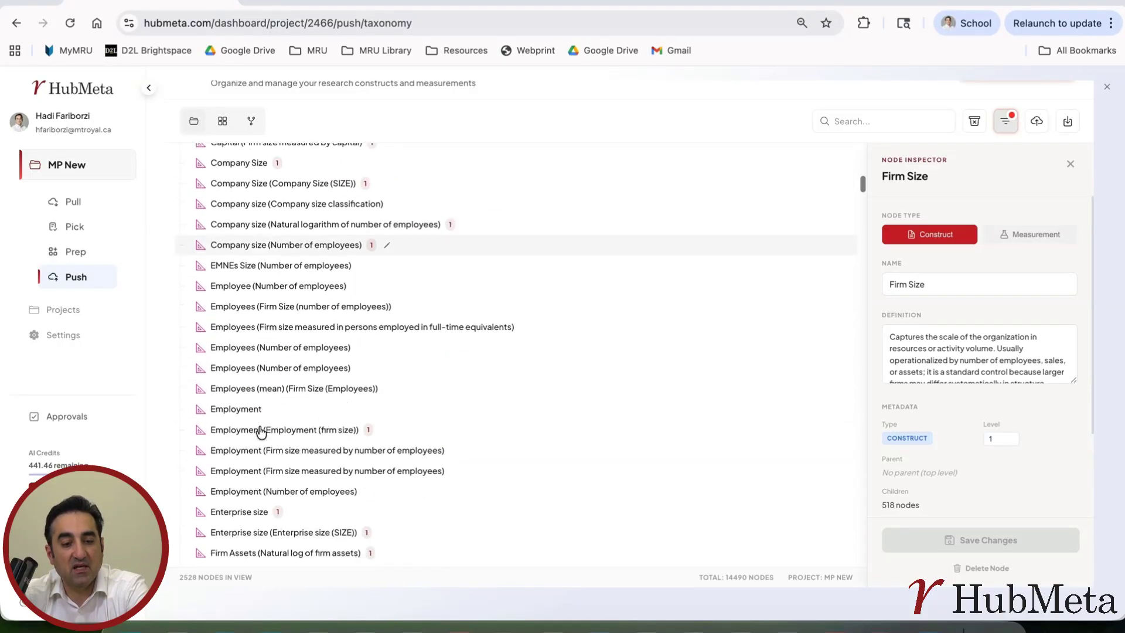
{"action": "scroll", "coordinate": [266, 346], "scroll_direction": "up", "scroll_amount": 15}
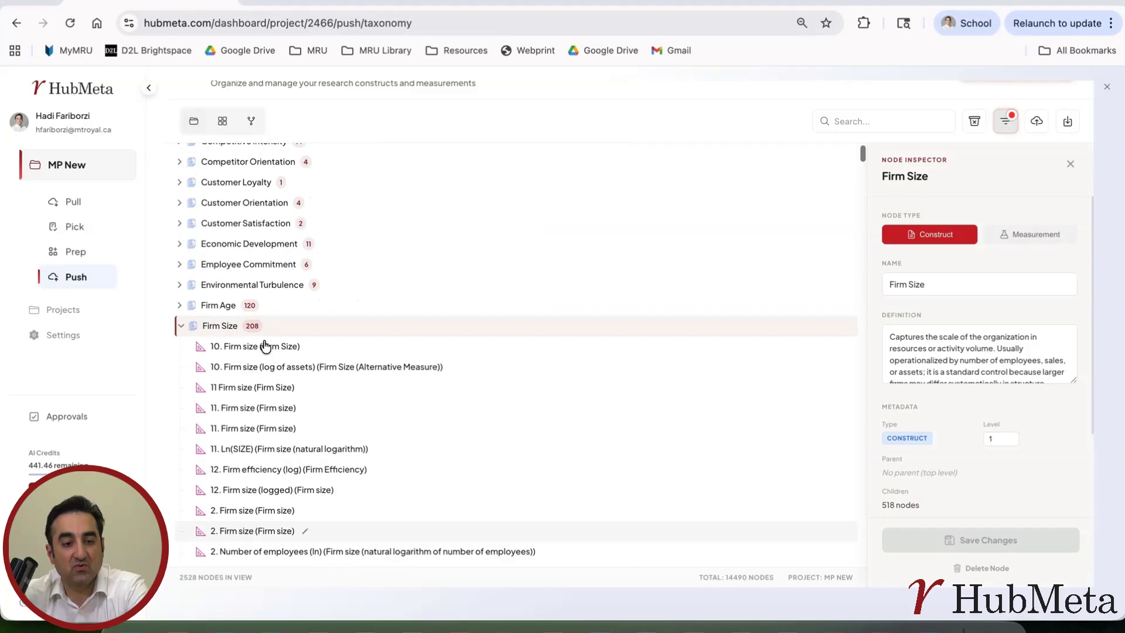
{"action": "left_click", "coordinate": [180, 348]}
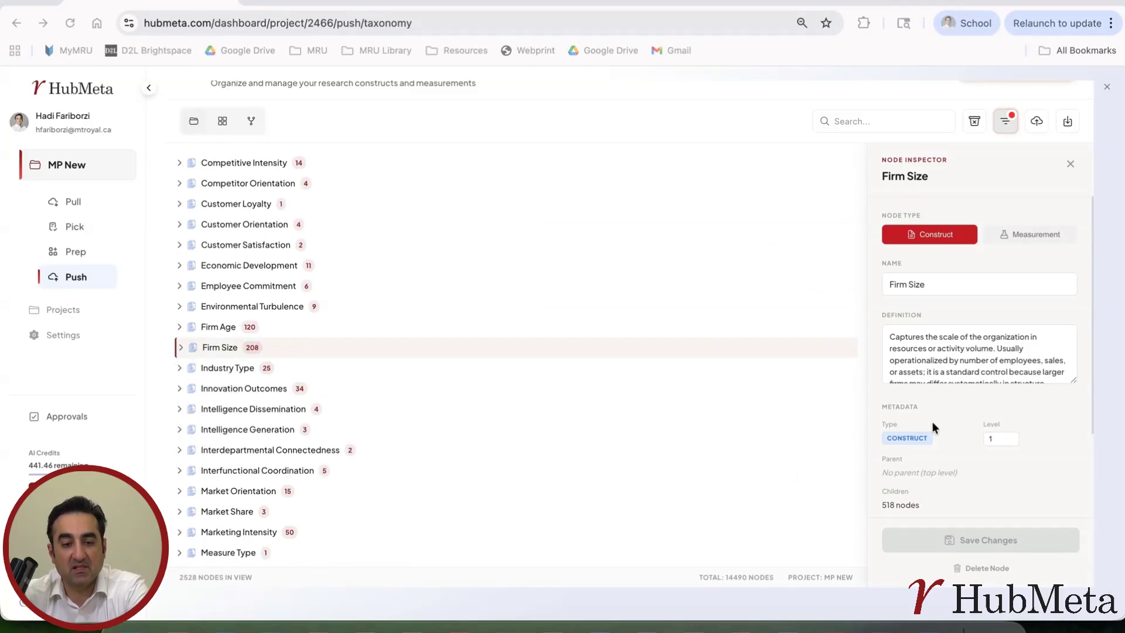
Open the measurement "10. Firm size (Firm Size)" under Firm Size and review its definition and parent node.
{"action": "left_click", "coordinate": [212, 351]}
{"action": "left_click", "coordinate": [226, 372]}
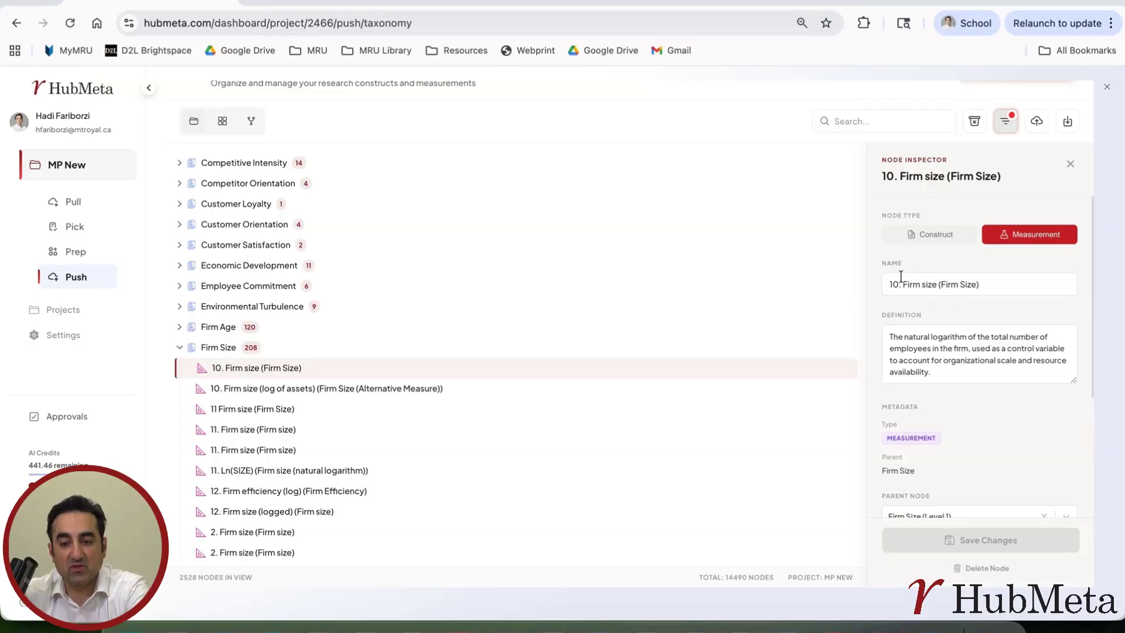
{"action": "scroll", "coordinate": [938, 333], "scroll_direction": "down", "scroll_amount": 1}
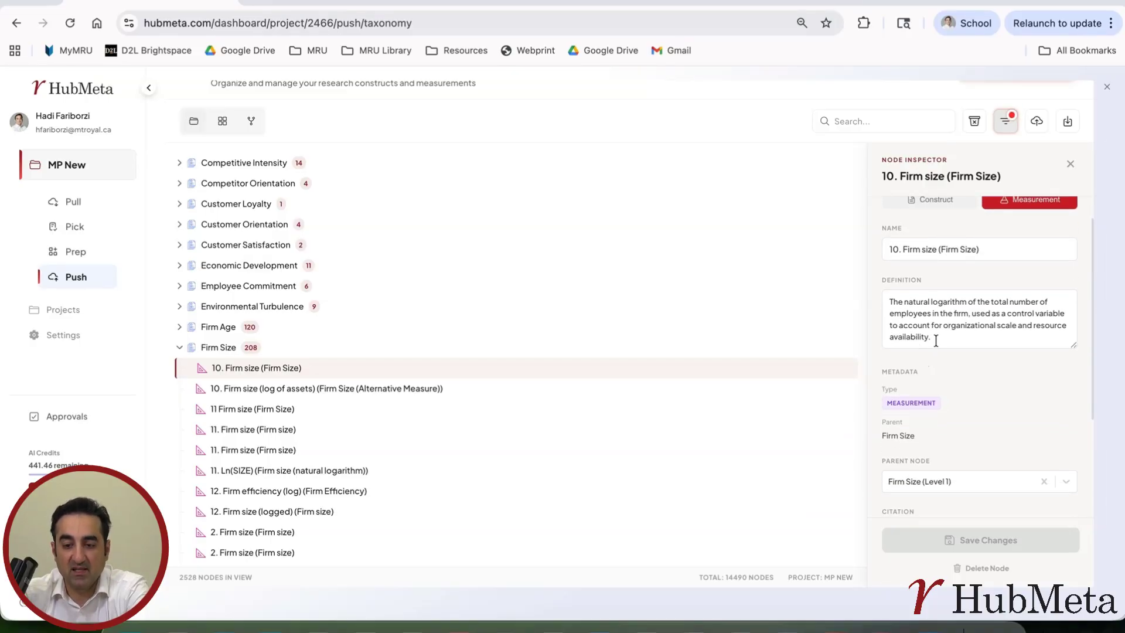
Review the measurement's definition, type, parent node, citation, keywords and relationship sign in the node details.
{"action": "left_click_drag", "start_coordinate": [932, 337], "coordinate": [890, 298]}
{"action": "left_click_drag", "start_coordinate": [930, 400], "coordinate": [894, 396]}
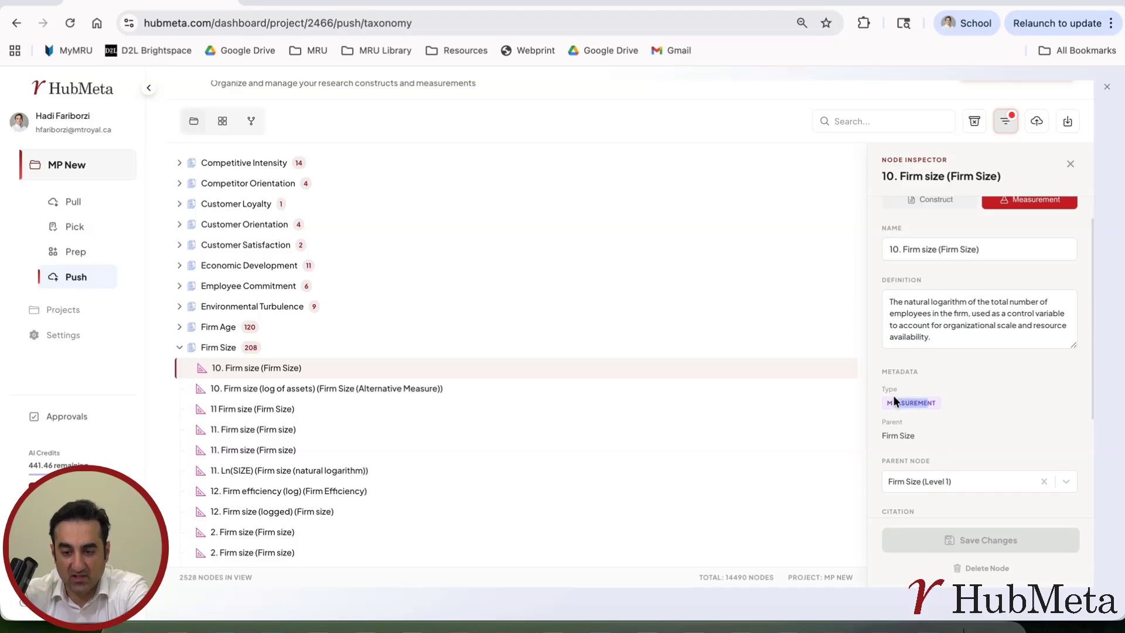
{"action": "scroll", "coordinate": [937, 430], "scroll_direction": "down", "scroll_amount": 3}
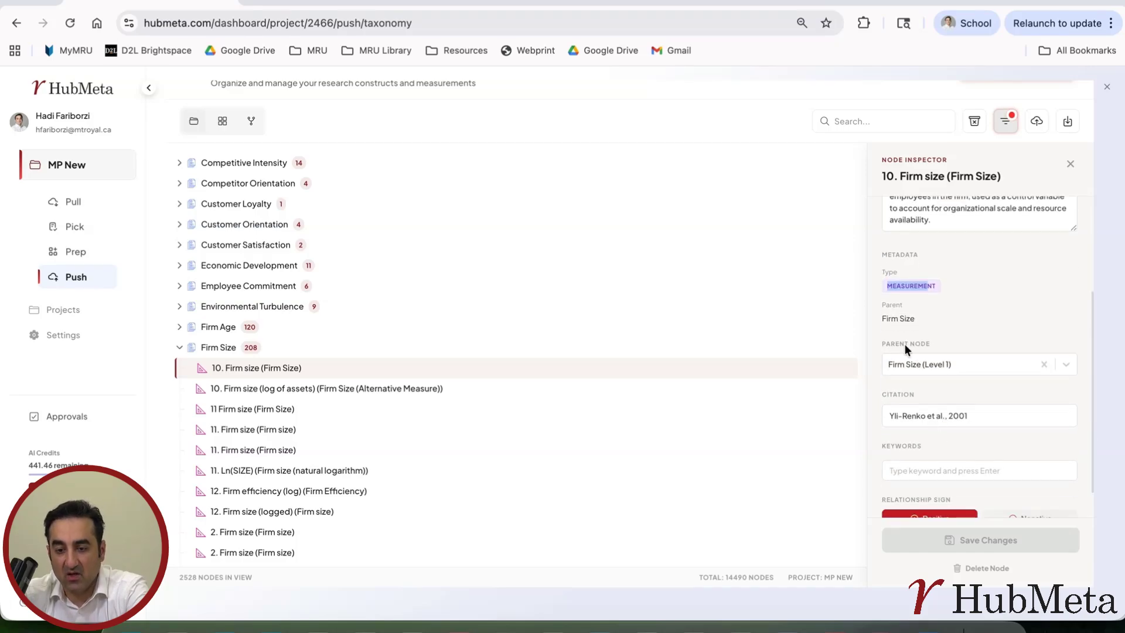
{"action": "scroll", "coordinate": [949, 402], "scroll_direction": "down", "scroll_amount": 1}
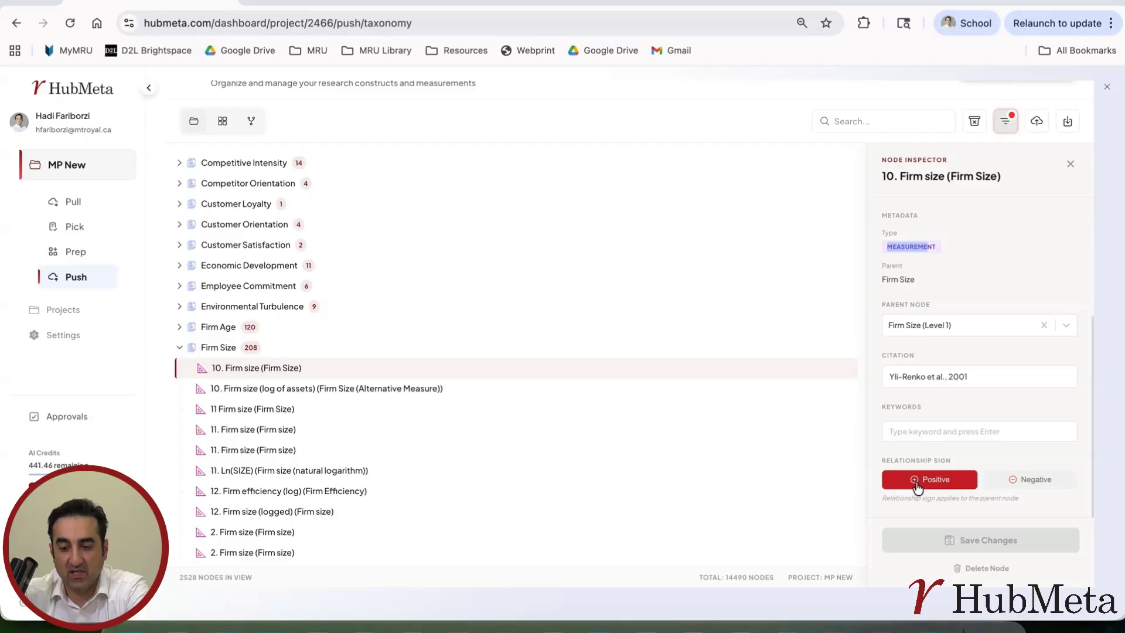
{"action": "scroll", "coordinate": [942, 345], "scroll_direction": "up", "scroll_amount": 1}
{"action": "scroll", "coordinate": [942, 345], "scroll_direction": "up", "scroll_amount": 2}
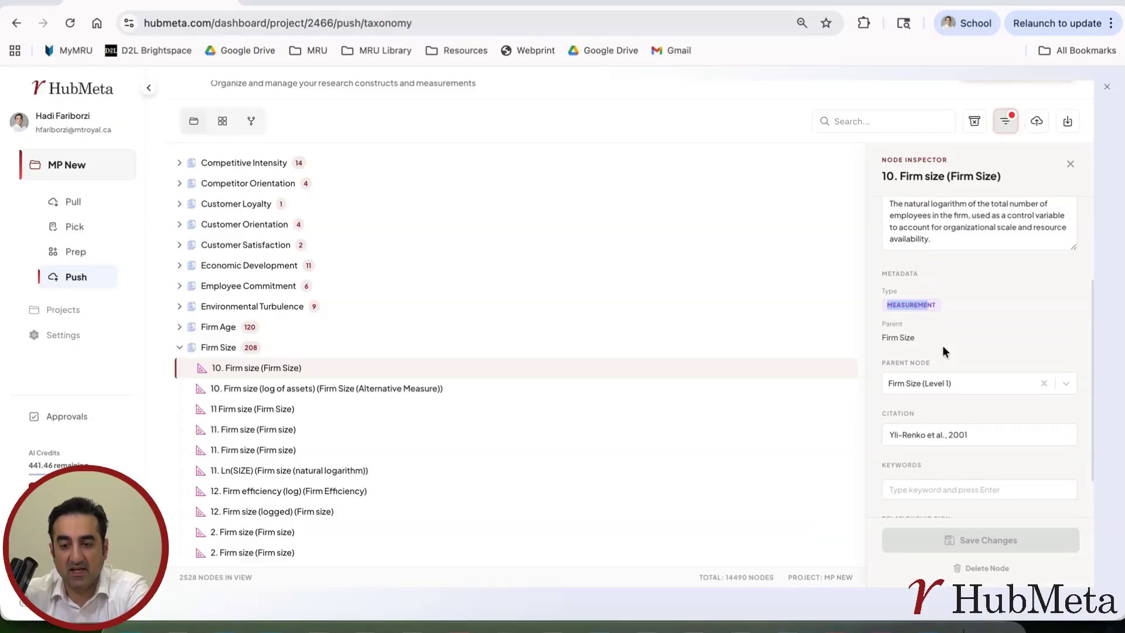
{"action": "scroll", "coordinate": [940, 315], "scroll_direction": "down", "scroll_amount": 3}
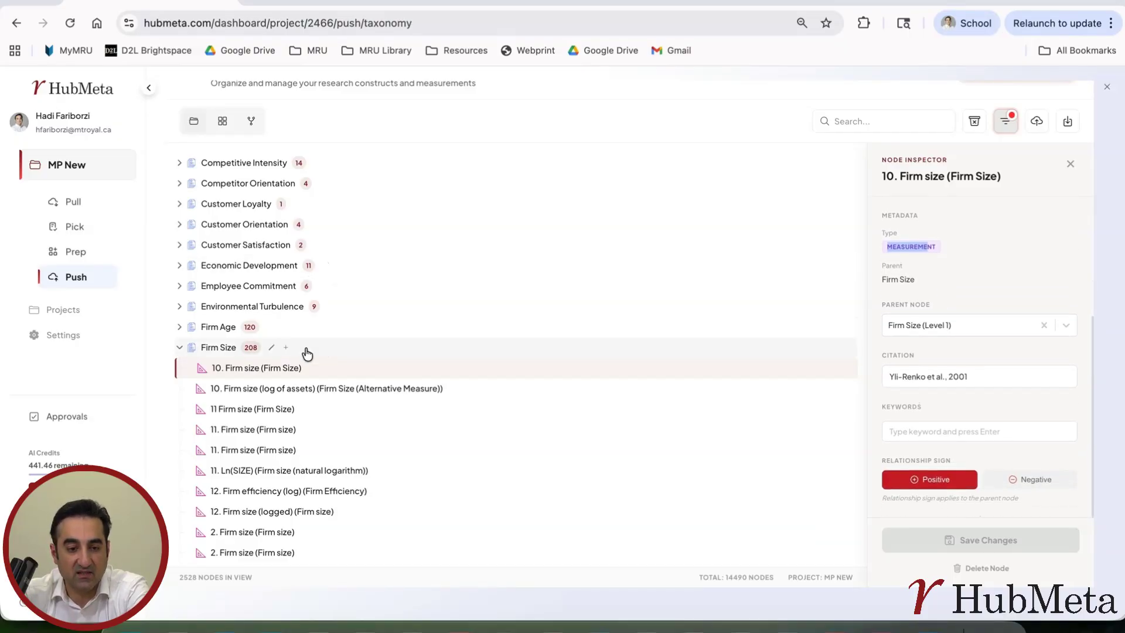
Show the details of the Firm Size construct, review its definition and metadata, and close the node inspector.
{"action": "left_click", "coordinate": [214, 350]}
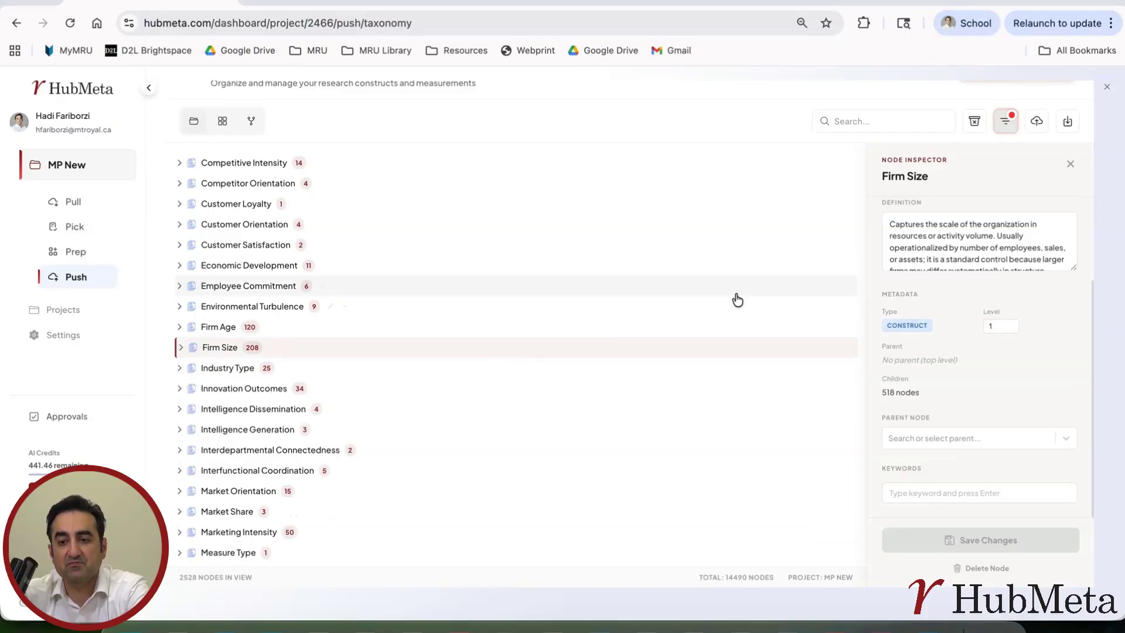
{"action": "scroll", "coordinate": [736, 296], "scroll_direction": "up", "scroll_amount": 2}
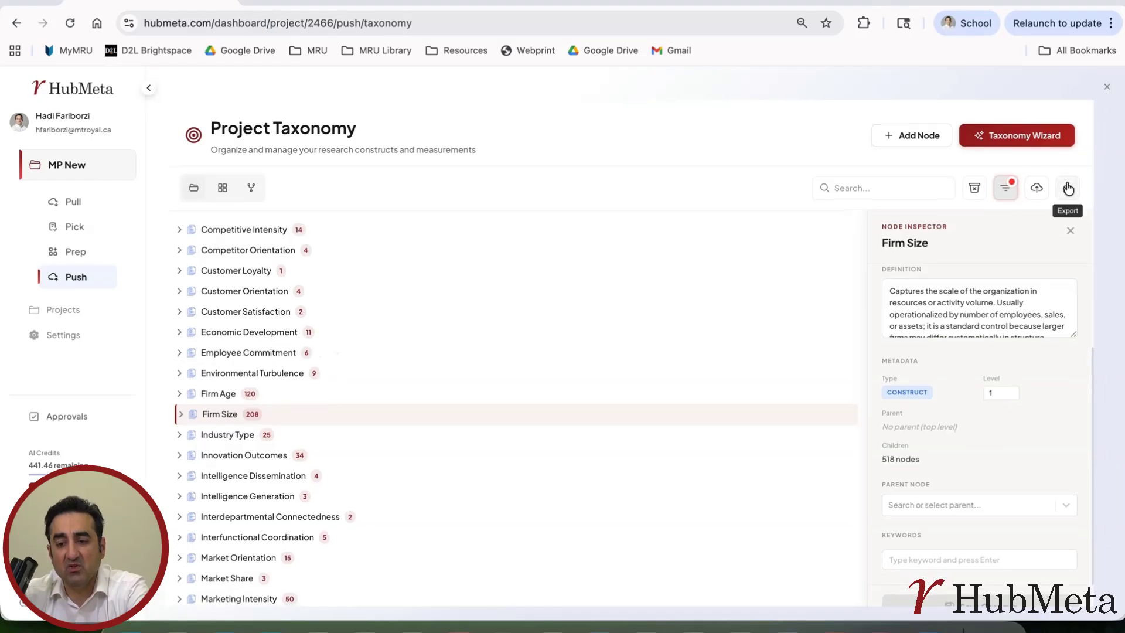
{"action": "left_click", "coordinate": [1070, 231]}
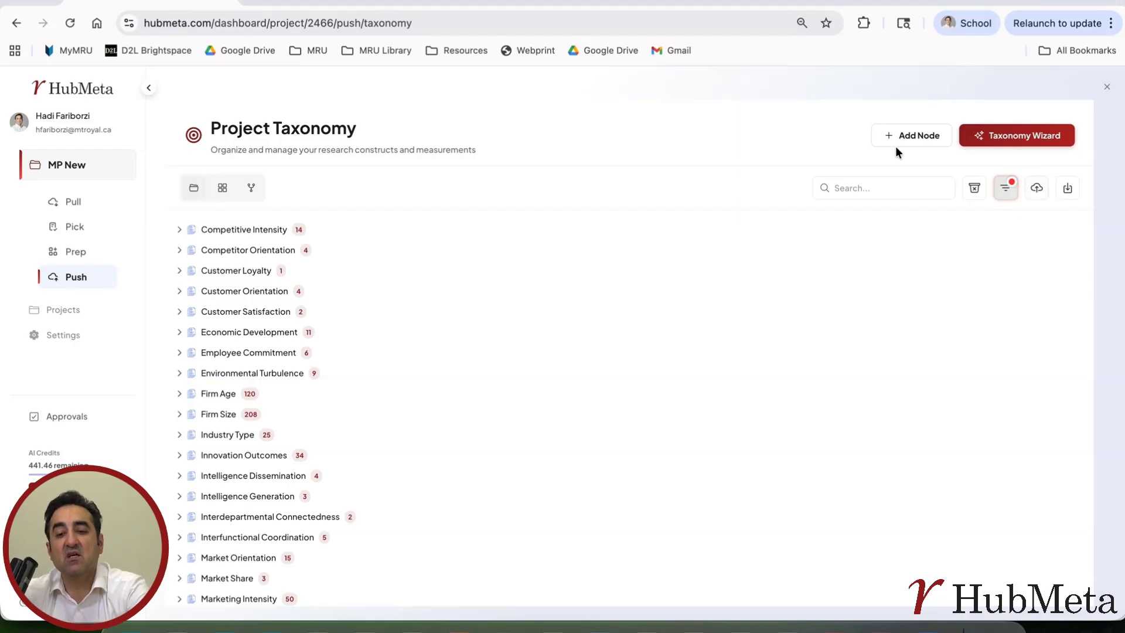
Look over the form for creating a new root node and dismiss it without saving.
{"action": "left_click", "coordinate": [910, 138]}
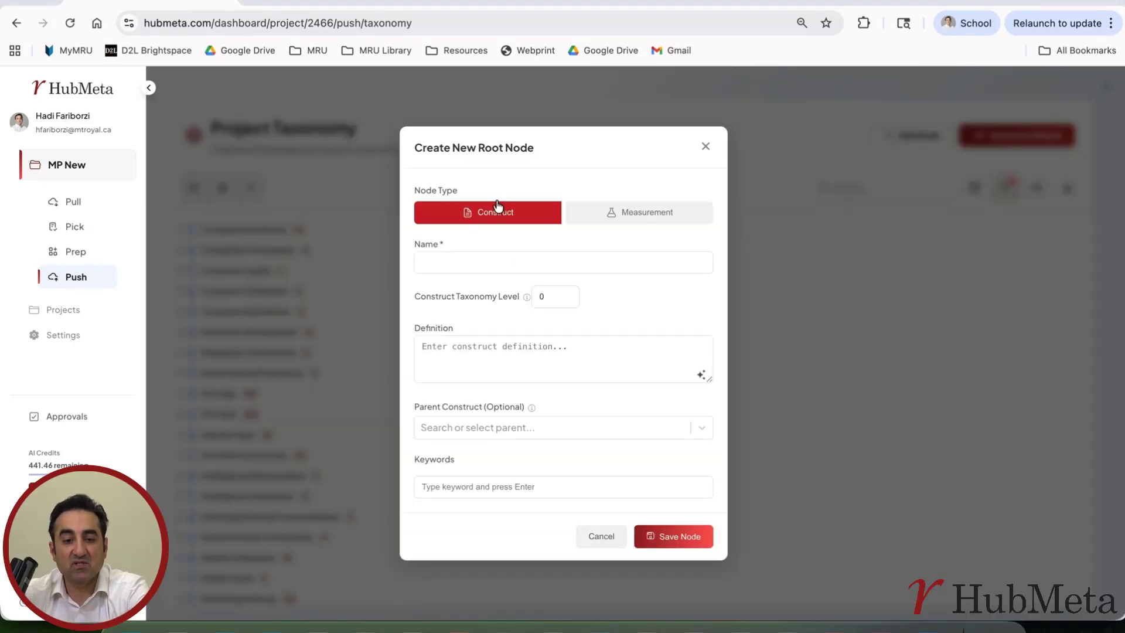
{"action": "left_click", "coordinate": [707, 147]}
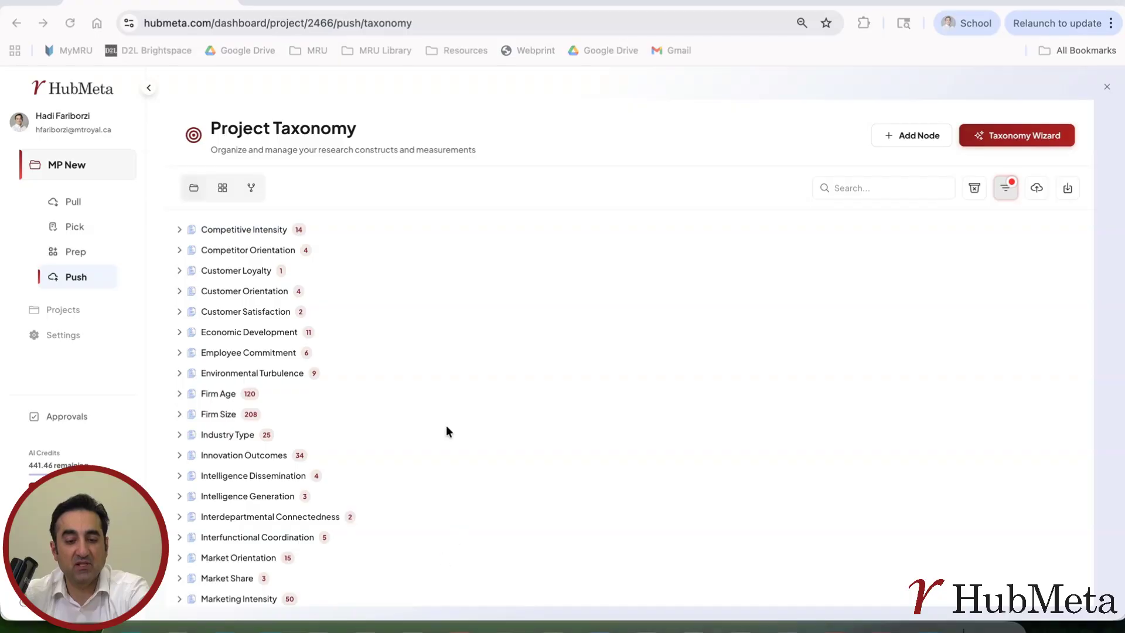
Open the Taxonomy Wizard to view its seed constructs.
{"action": "left_click", "coordinate": [1030, 141]}
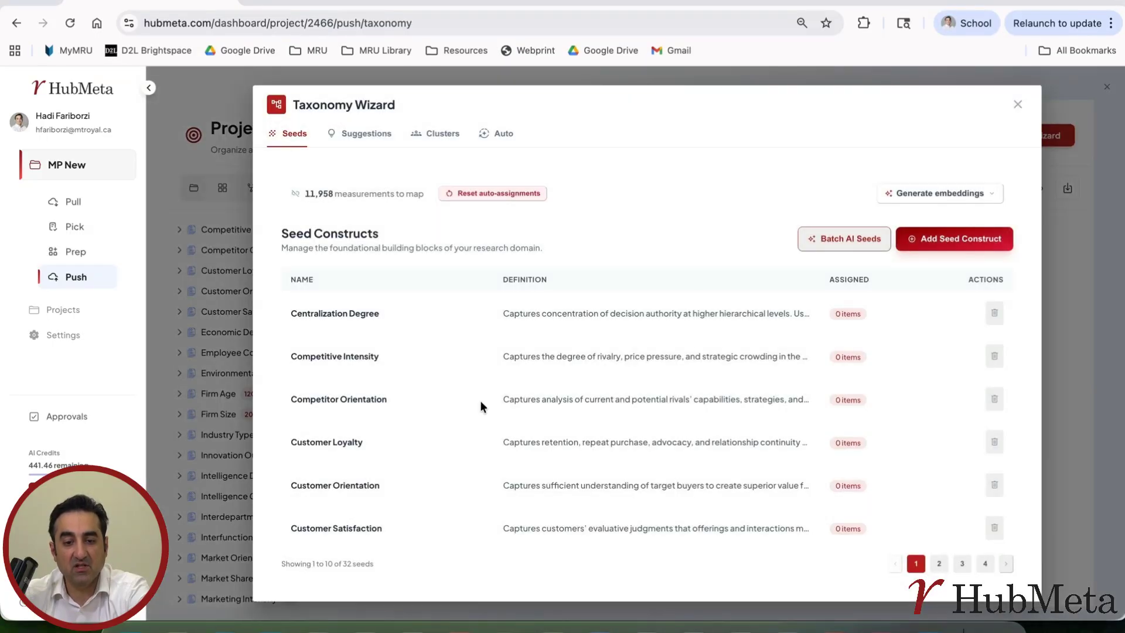